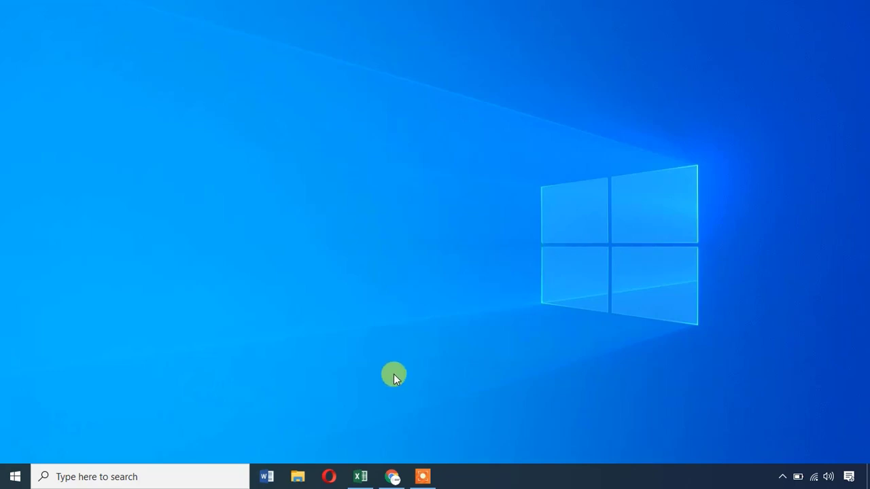
Bring up the Wrestling Coaches Contact Sheet-1.xlsx workbook in Excel.
{"action": "left_click", "coordinate": [360, 475]}
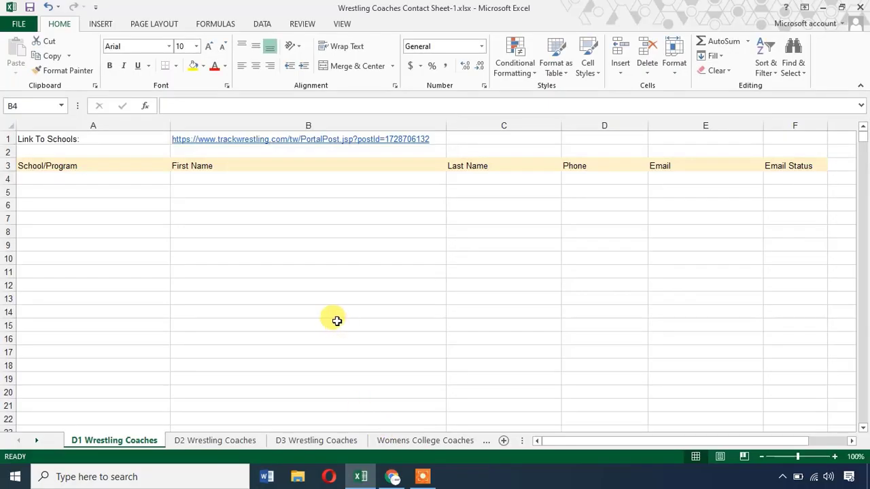
Copy the Trackwrestling link from cell B1 and switch to a blank Chrome tab.
{"action": "left_click", "coordinate": [77, 140]}
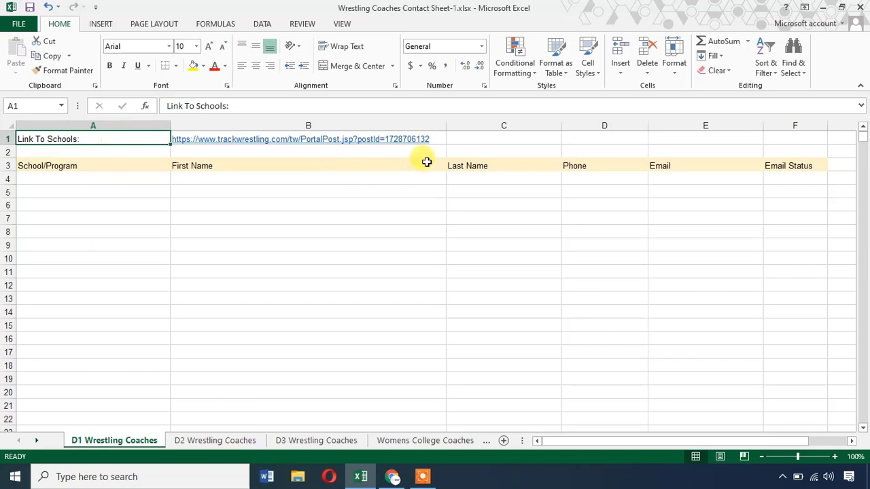
{"action": "left_click", "coordinate": [440, 138]}
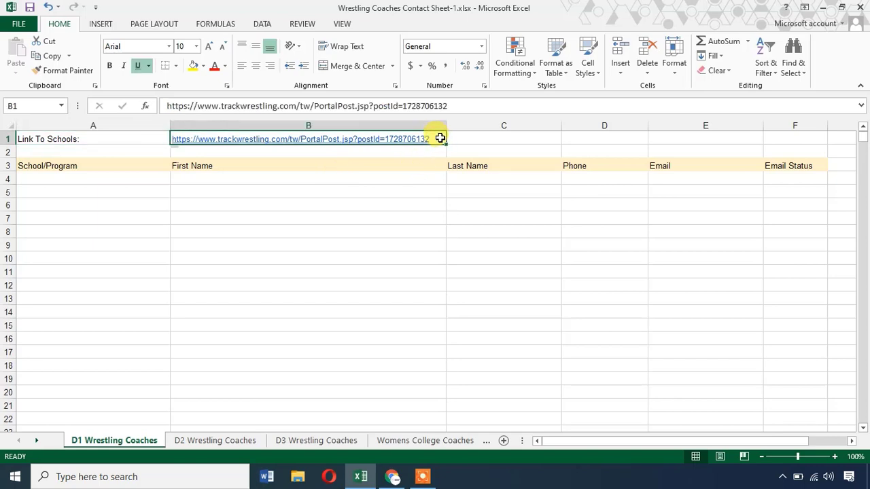
{"action": "key", "text": "ctrl+c"}
{"action": "left_click", "coordinate": [393, 476]}
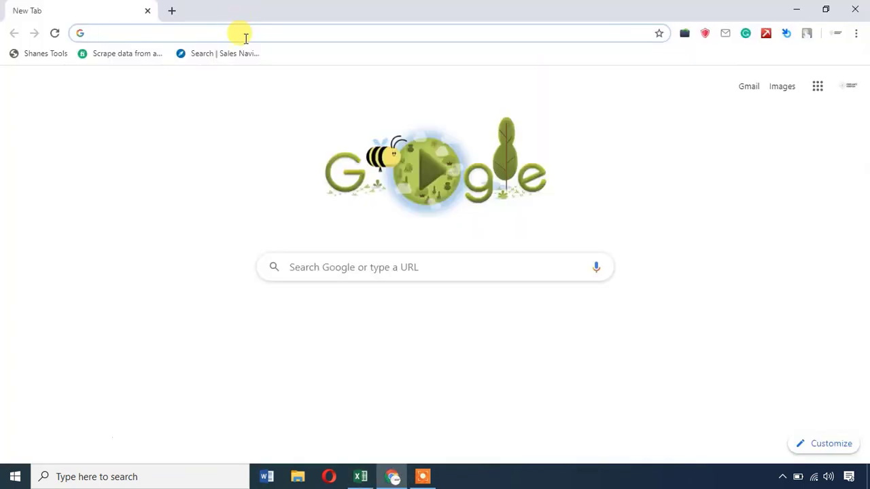
Load the Trackwrestling article from the copied link and scroll to the programs list.
{"action": "key", "text": "ctrl+v"}
{"action": "key", "text": "Return"}
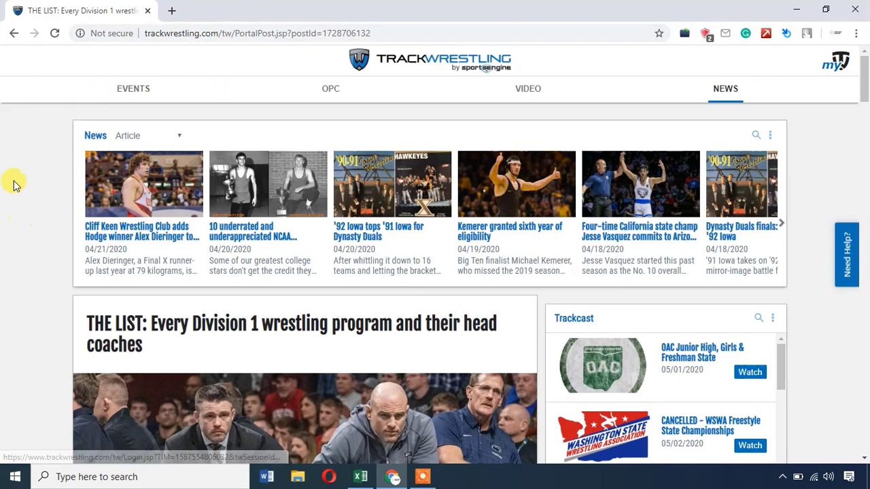
{"action": "scroll", "coordinate": [18, 278], "scroll_direction": "down", "scroll_amount": 4}
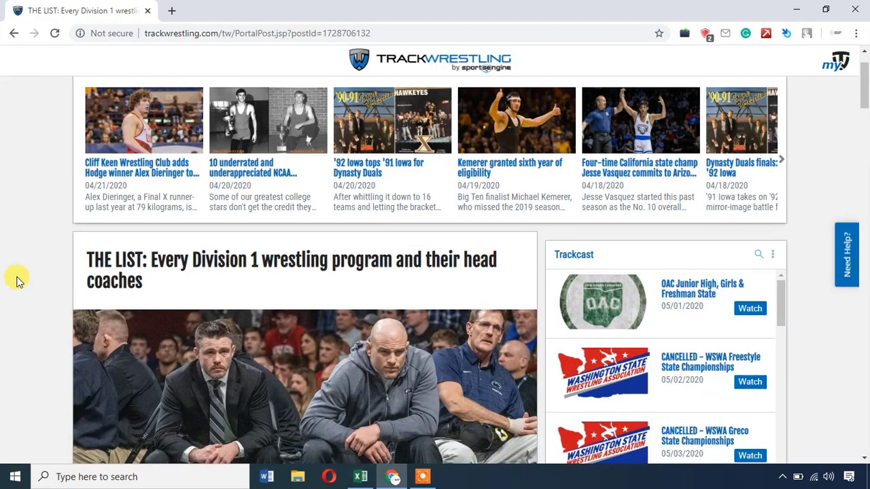
{"action": "scroll", "coordinate": [18, 275], "scroll_direction": "down", "scroll_amount": 3}
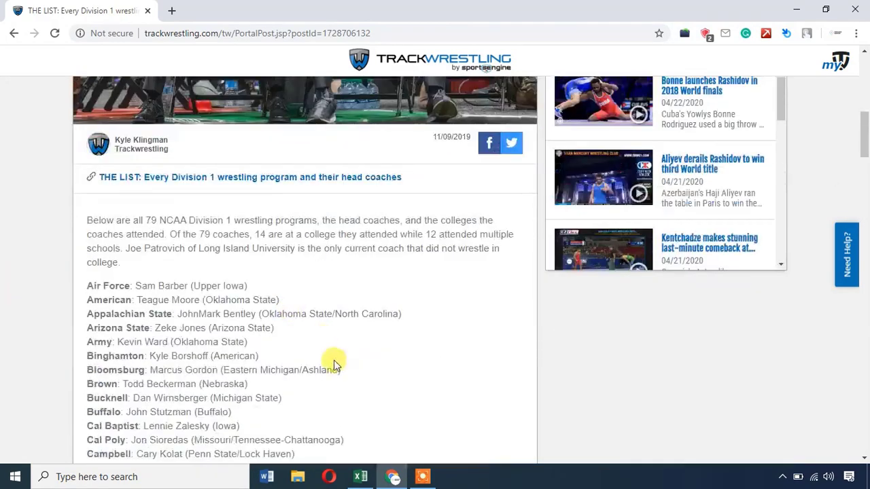
{"action": "scroll", "coordinate": [187, 269], "scroll_direction": "down", "scroll_amount": 1}
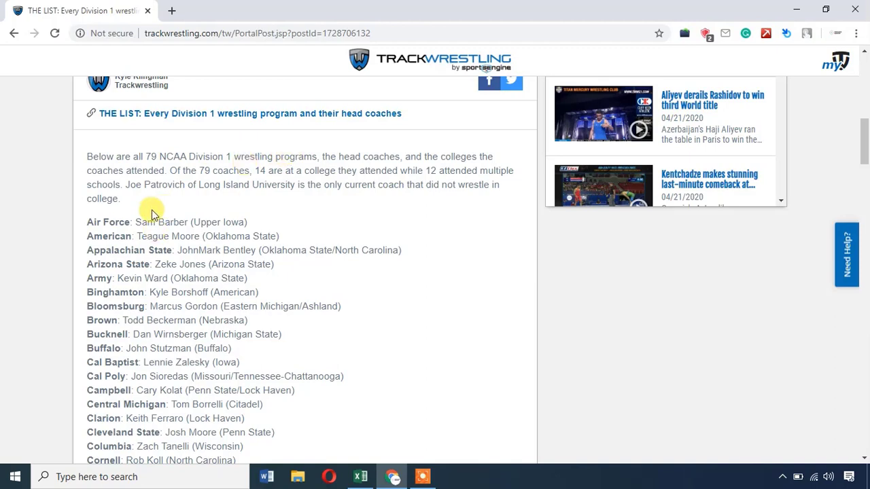
{"action": "scroll", "coordinate": [145, 208], "scroll_direction": "down", "scroll_amount": 1}
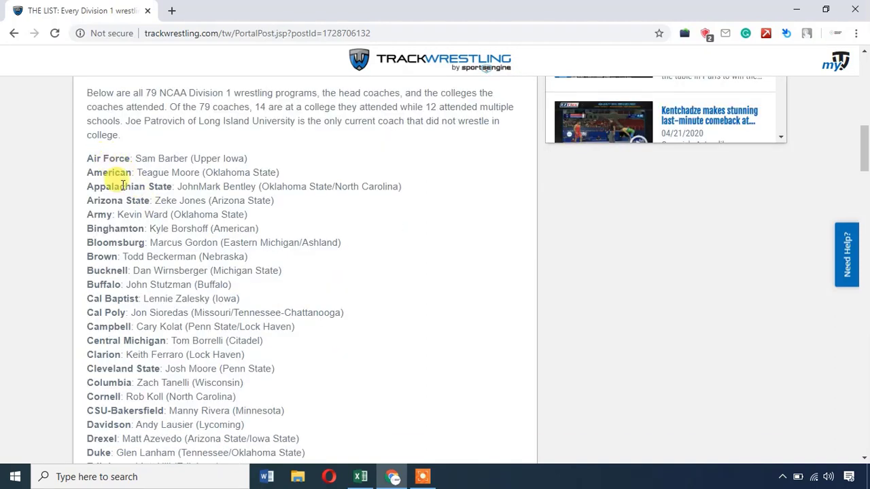
{"action": "scroll", "coordinate": [155, 301], "scroll_direction": "down", "scroll_amount": 3}
{"action": "scroll", "coordinate": [166, 257], "scroll_direction": "up", "scroll_amount": 4}
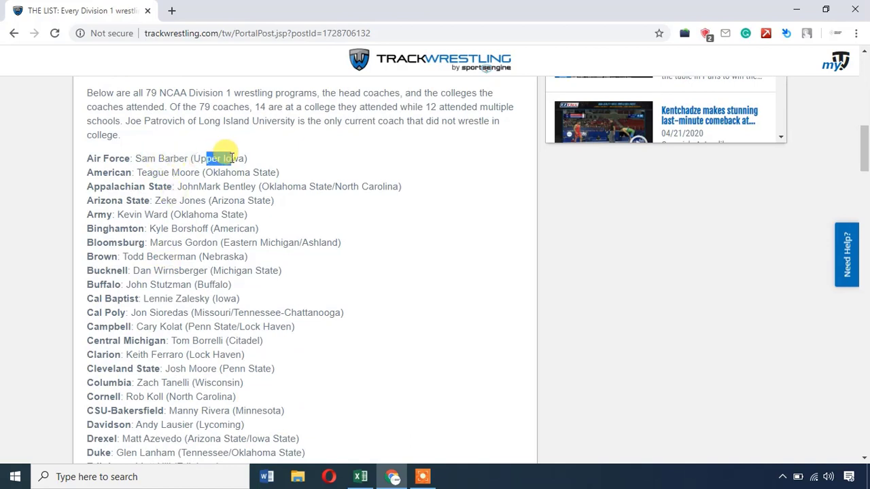
Try highlighting text in the coaches list, starting with the Air Force coach's name.
{"action": "left_click_drag", "start_coordinate": [219, 173], "coordinate": [263, 173]}
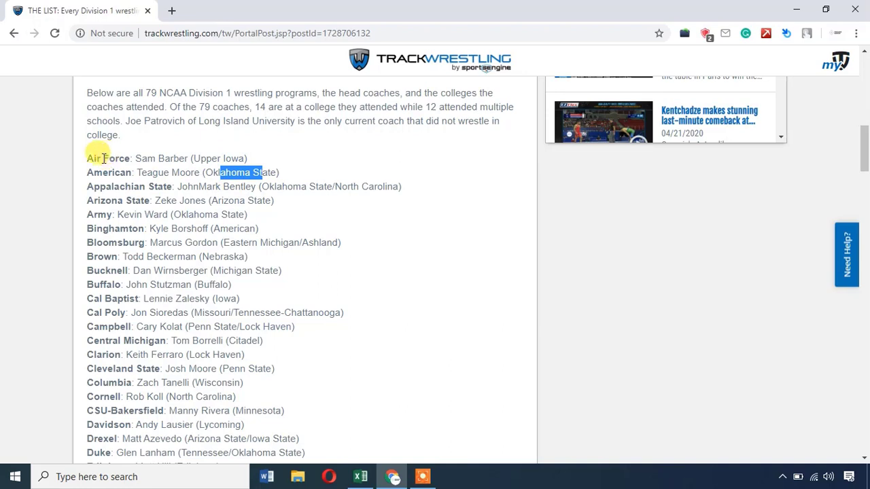
{"action": "left_click_drag", "start_coordinate": [95, 155], "coordinate": [187, 156]}
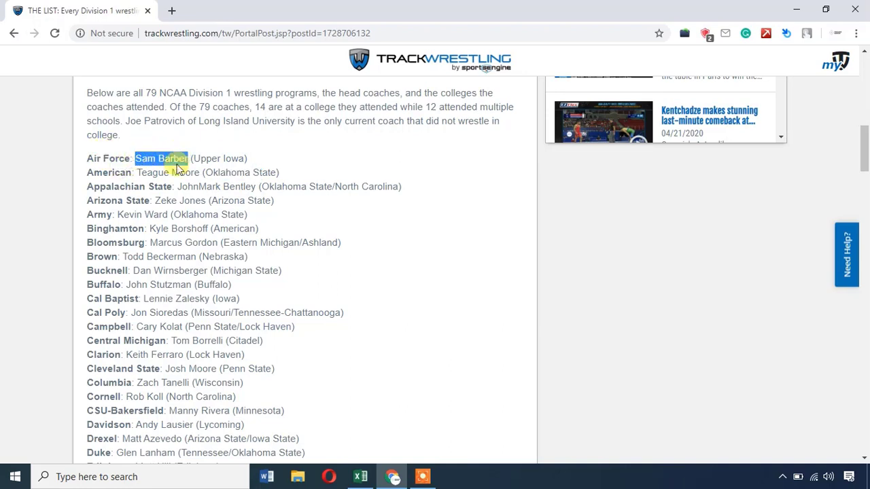
{"action": "left_click", "coordinate": [157, 158]}
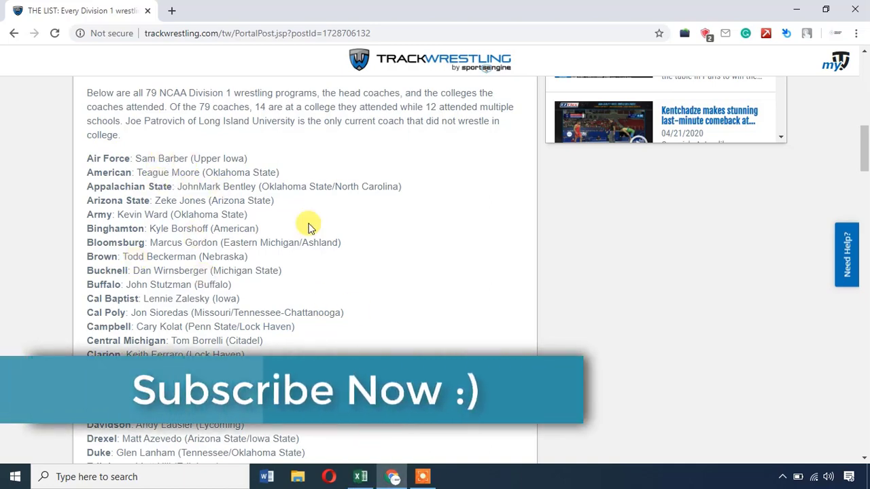
{"action": "left_click", "coordinate": [360, 477]}
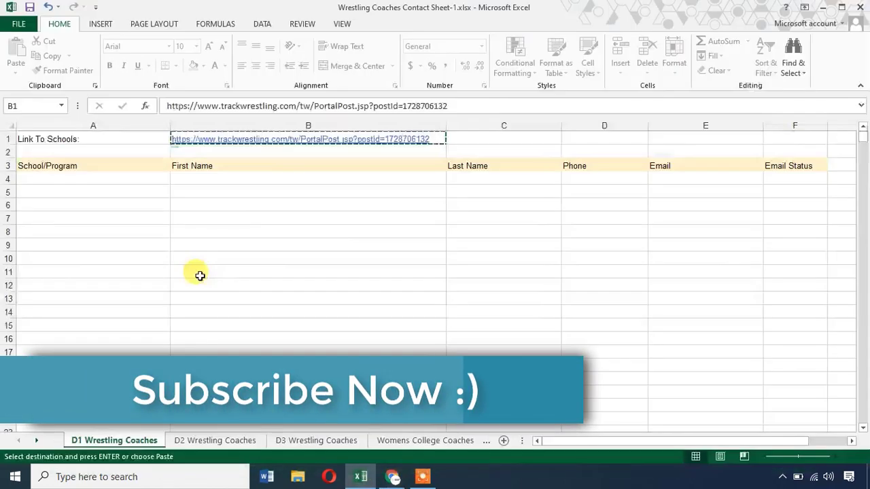
{"action": "left_click", "coordinate": [111, 165]}
{"action": "left_click", "coordinate": [393, 476]}
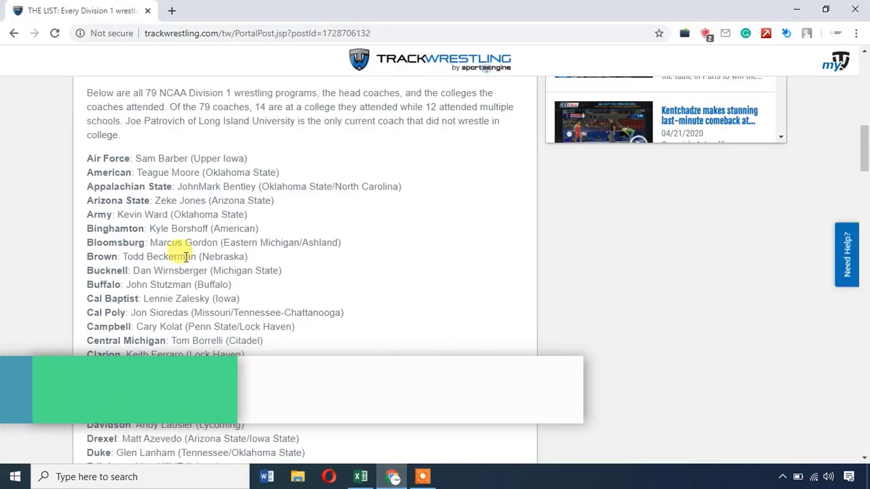
{"action": "left_click_drag", "start_coordinate": [88, 158], "coordinate": [109, 257]}
{"action": "left_click", "coordinate": [107, 175]}
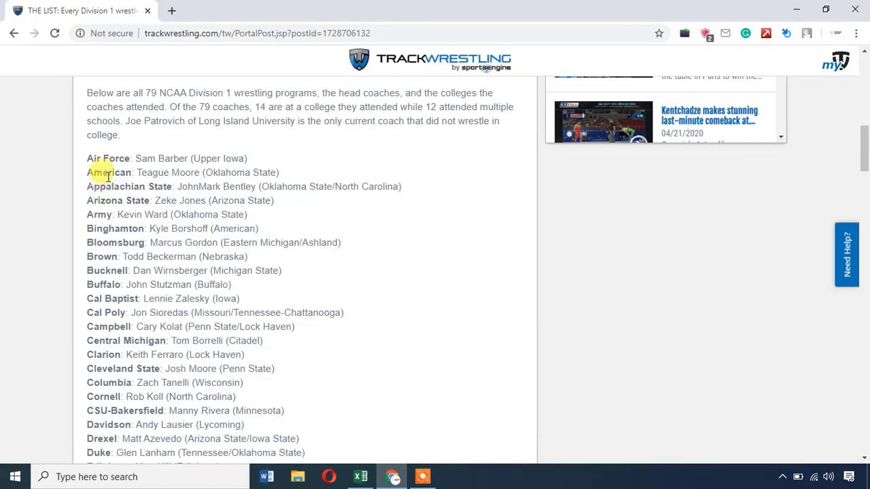
{"action": "left_click_drag", "start_coordinate": [136, 157], "coordinate": [189, 158]}
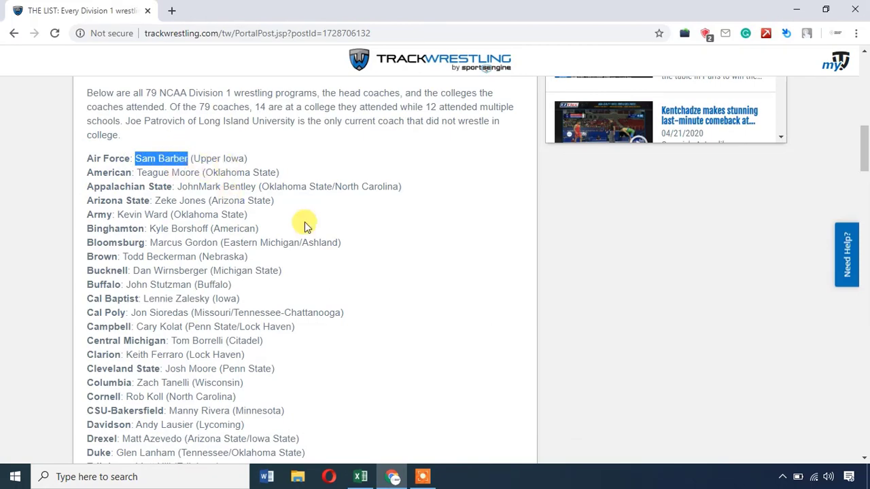
{"action": "left_click", "coordinate": [373, 474]}
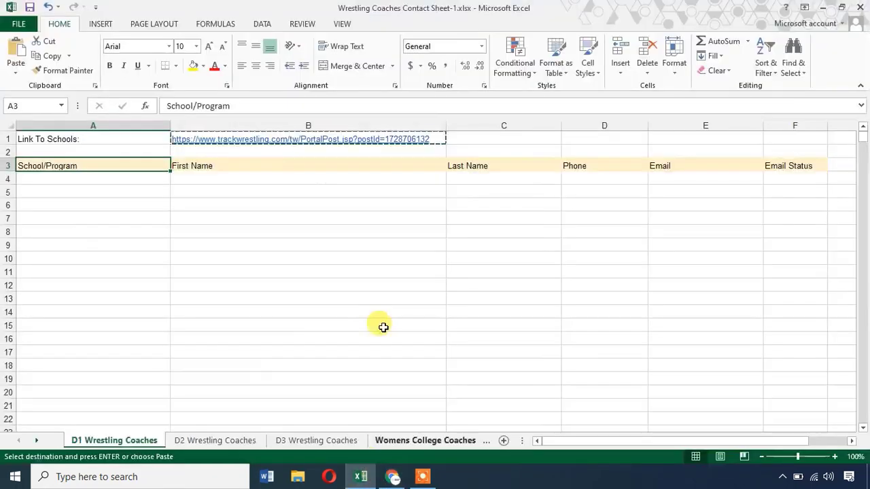
{"action": "left_click", "coordinate": [294, 178]}
{"action": "left_click", "coordinate": [452, 178]}
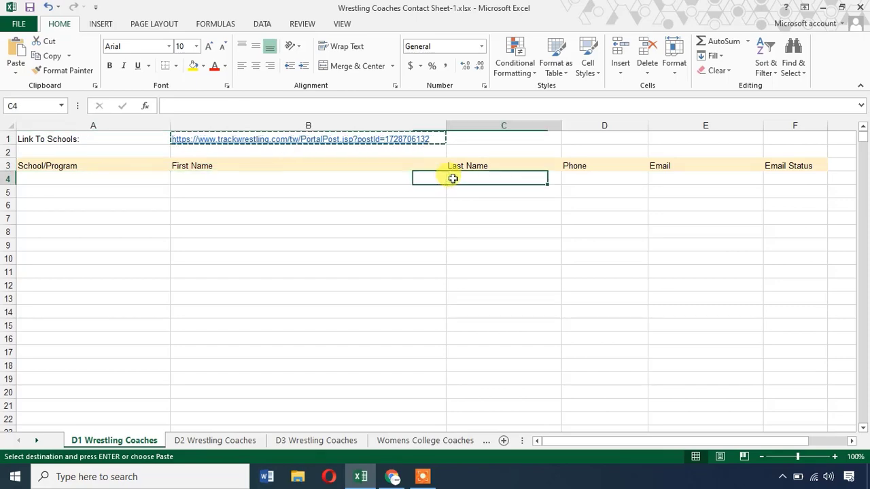
{"action": "left_click", "coordinate": [575, 169]}
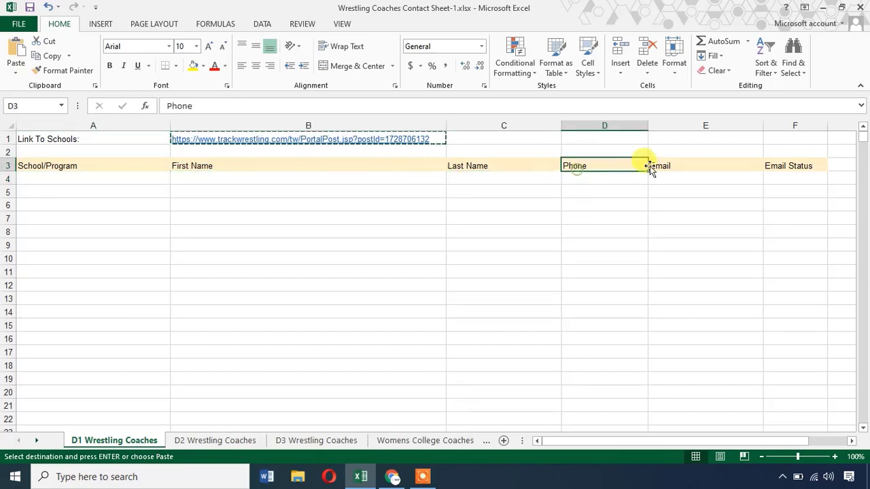
{"action": "left_click", "coordinate": [664, 164]}
{"action": "left_click", "coordinate": [392, 476]}
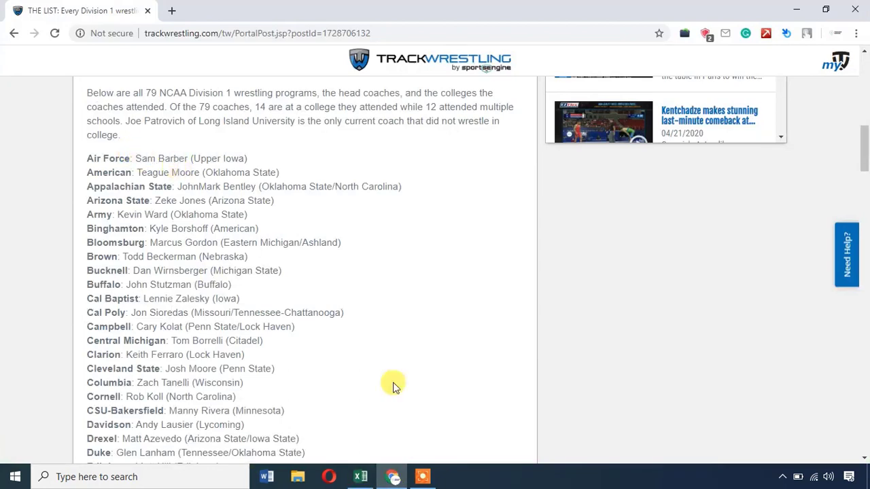
{"action": "left_click", "coordinate": [361, 476]}
{"action": "left_click", "coordinate": [592, 178]}
{"action": "left_click", "coordinate": [661, 163]}
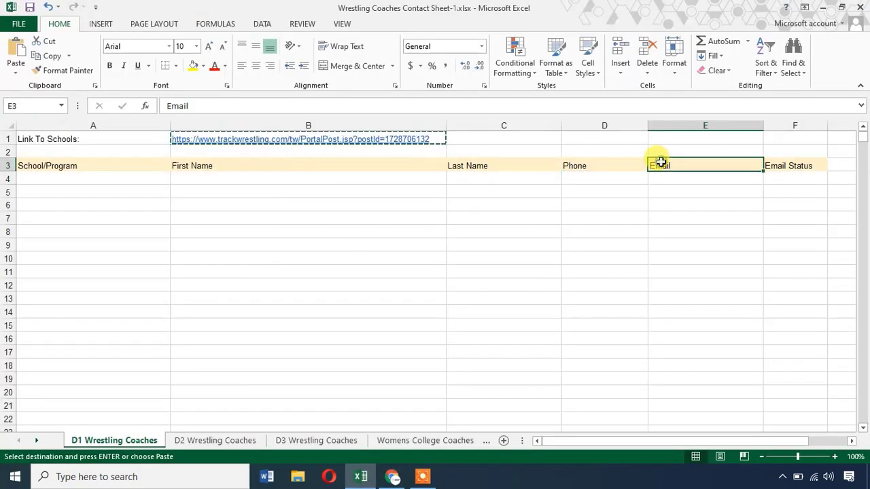
{"action": "left_click", "coordinate": [781, 164]}
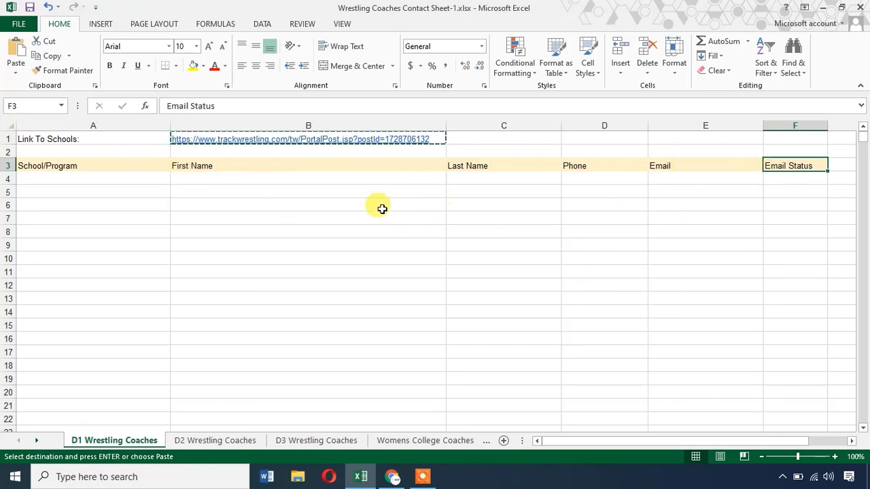
{"action": "left_click", "coordinate": [392, 477]}
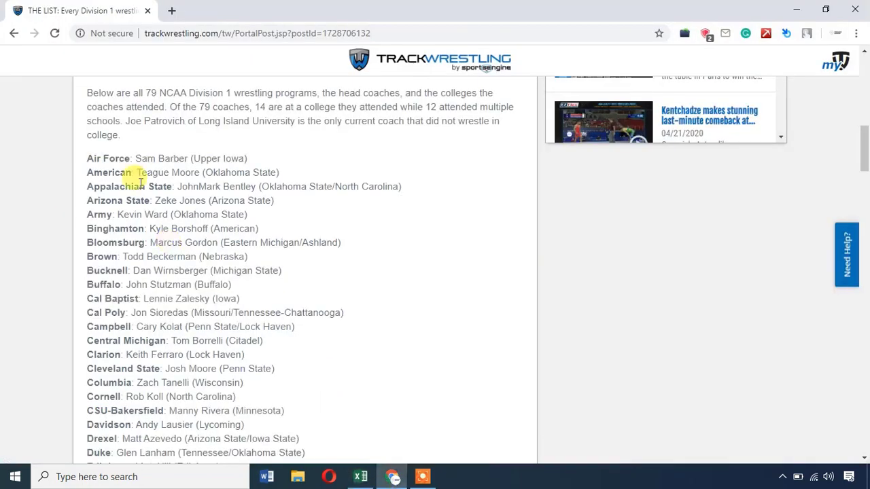
Copy the program list from Air Force through Wyoming and return to the Excel workbook.
{"action": "scroll", "coordinate": [154, 216], "scroll_direction": "up", "scroll_amount": 2}
{"action": "scroll", "coordinate": [150, 197], "scroll_direction": "down", "scroll_amount": 2}
{"action": "left_click_drag", "start_coordinate": [87, 160], "coordinate": [275, 310]}
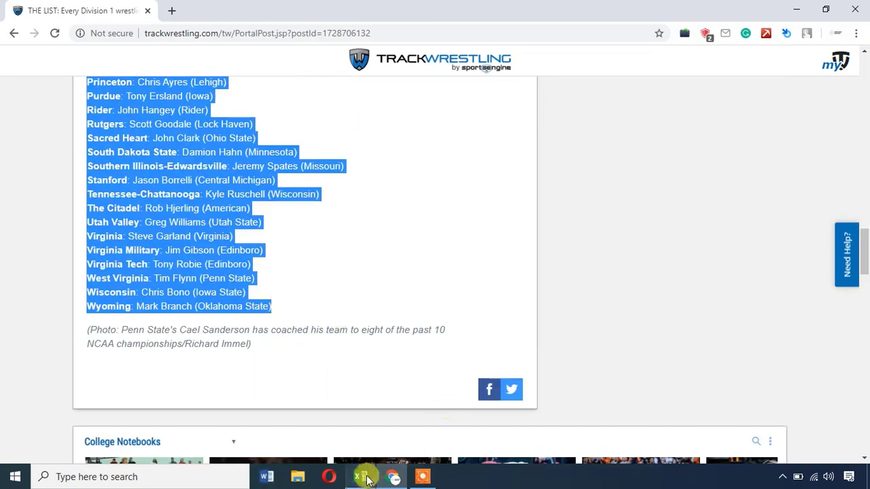
{"action": "left_click", "coordinate": [361, 476]}
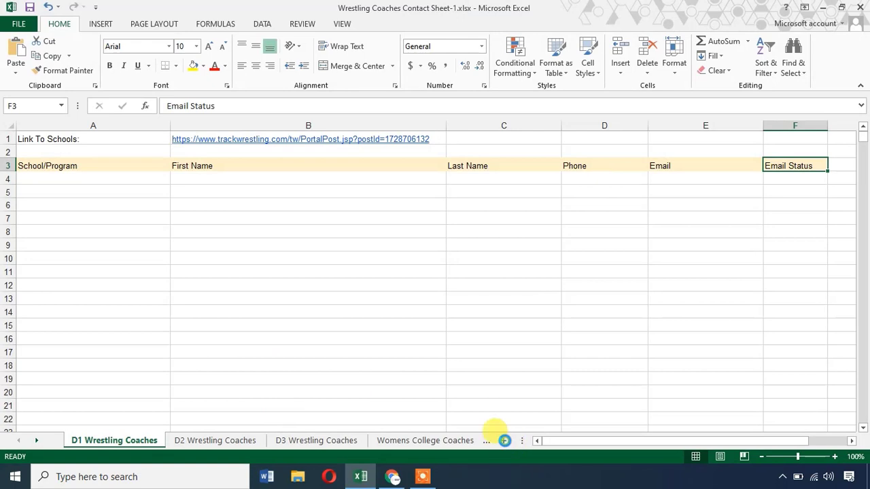
Put the 79 pasted coach entries in column A of a new Sheet1, widened to fit.
{"action": "left_click", "coordinate": [505, 441]}
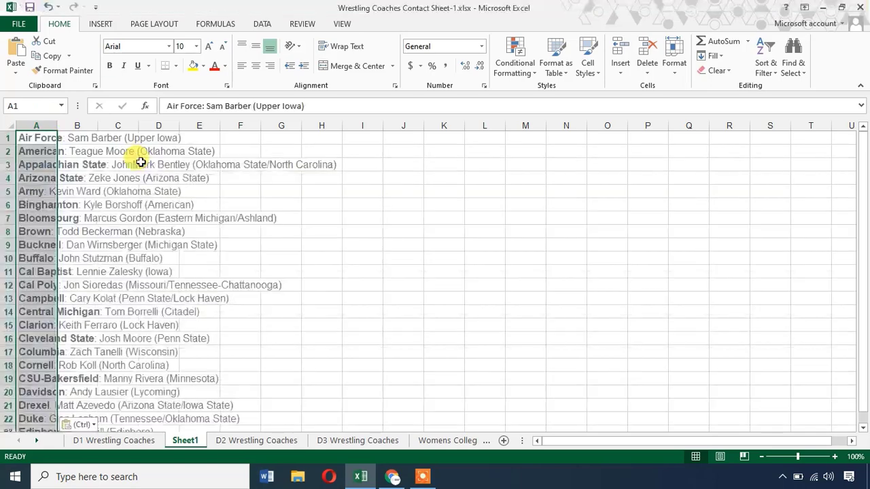
{"action": "left_click_drag", "start_coordinate": [59, 125], "coordinate": [229, 126]}
{"action": "left_click", "coordinate": [122, 140]}
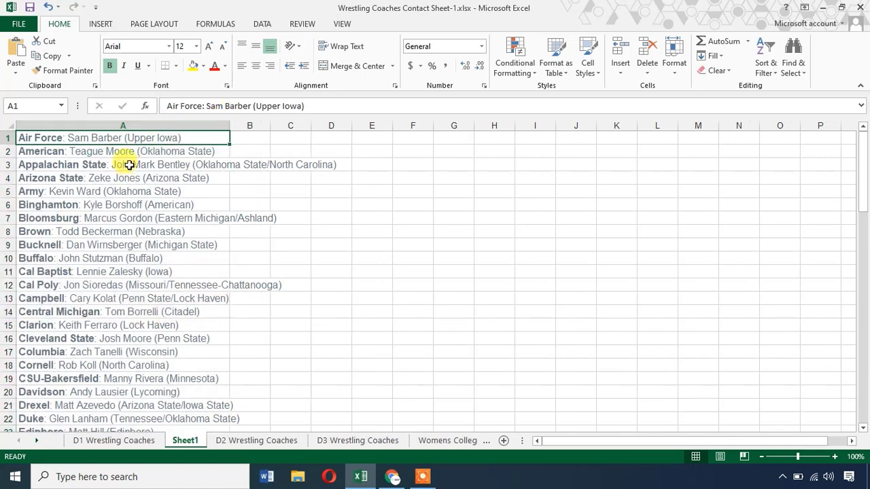
{"action": "left_click", "coordinate": [127, 151]}
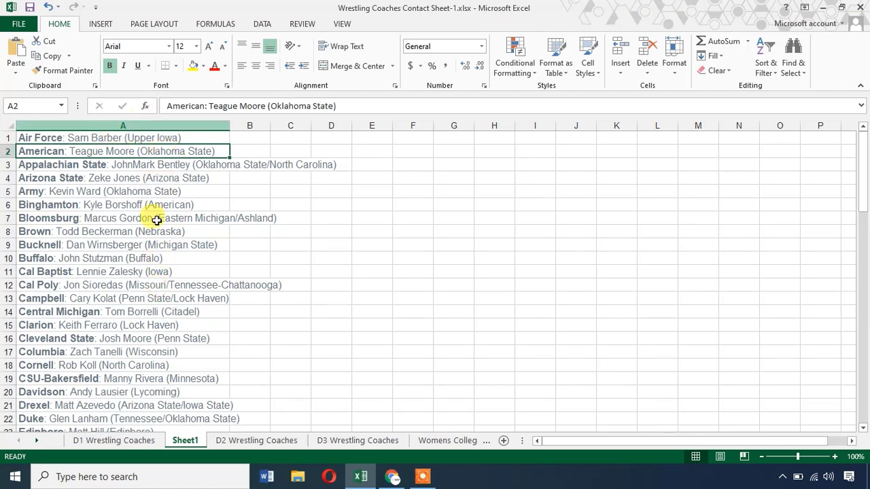
{"action": "left_click", "coordinate": [121, 125]}
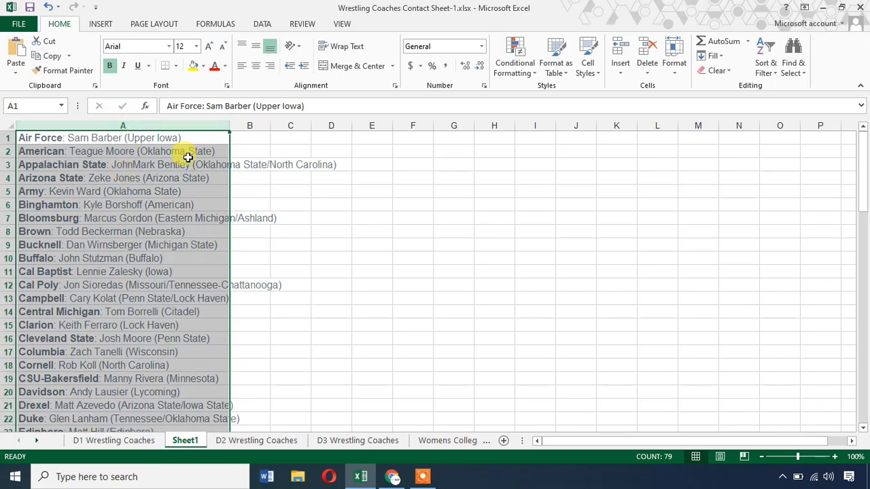
Split column A at ':' with Text to Columns, leaving schools in A and coach details in B.
{"action": "left_click", "coordinate": [264, 26]}
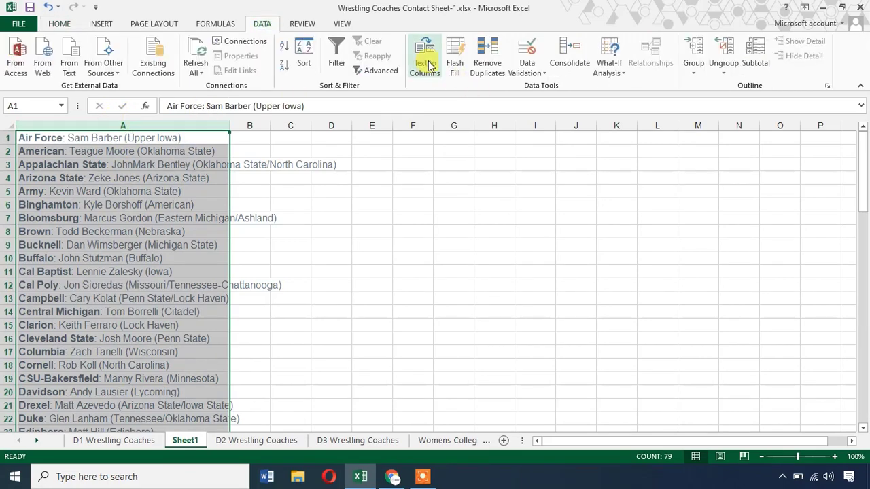
{"action": "left_click", "coordinate": [428, 66]}
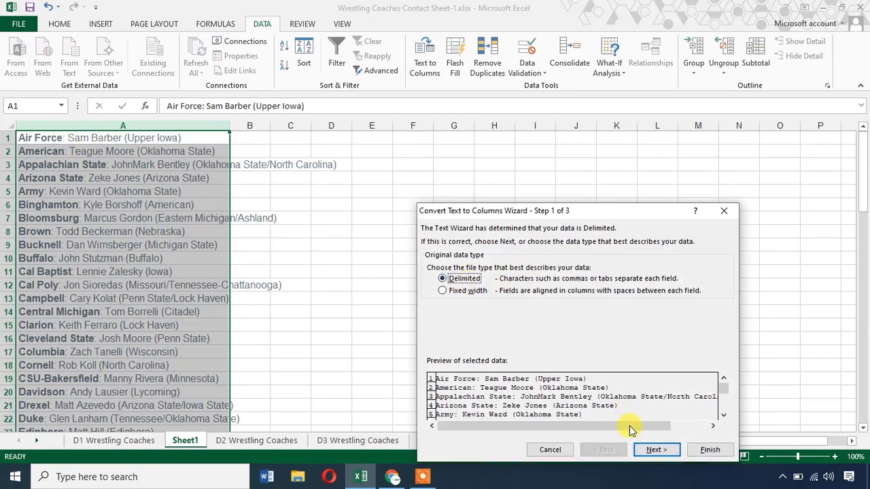
{"action": "left_click", "coordinate": [642, 447]}
{"action": "left_click", "coordinate": [433, 267]}
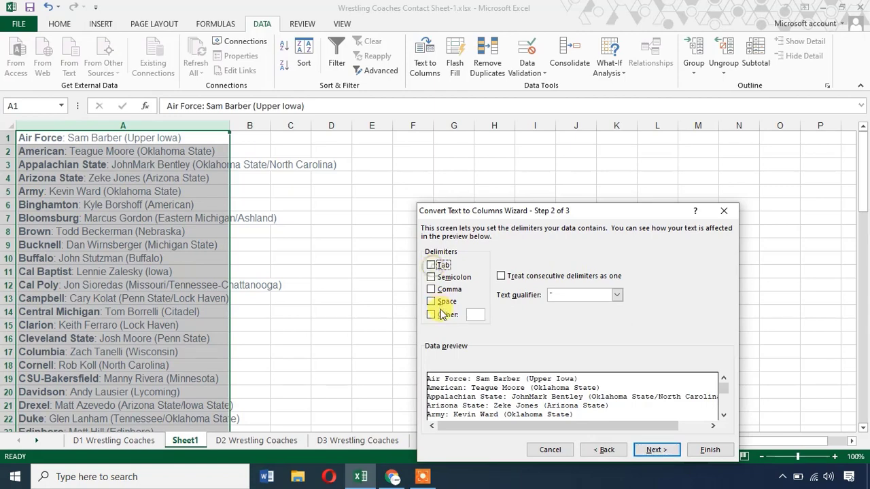
{"action": "left_click", "coordinate": [475, 316]}
{"action": "type", "text": ":"}
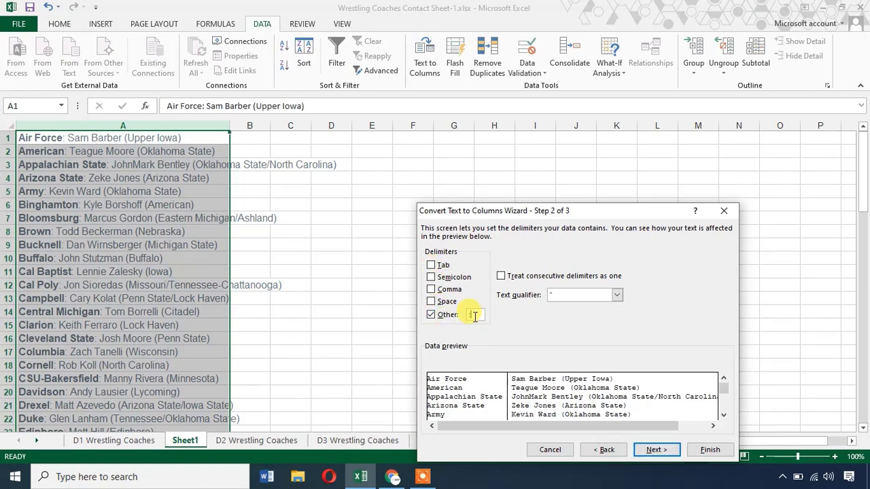
{"action": "left_click", "coordinate": [654, 449]}
{"action": "left_click", "coordinate": [696, 452]}
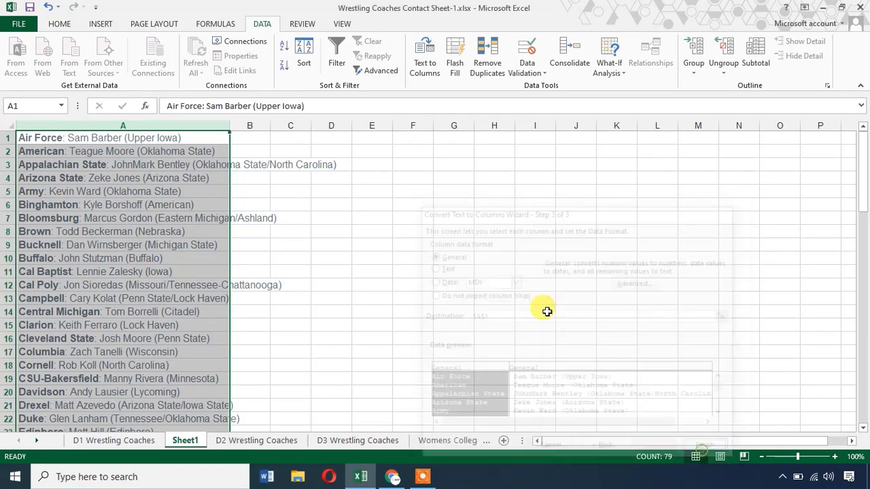
{"action": "left_click", "coordinate": [249, 125]}
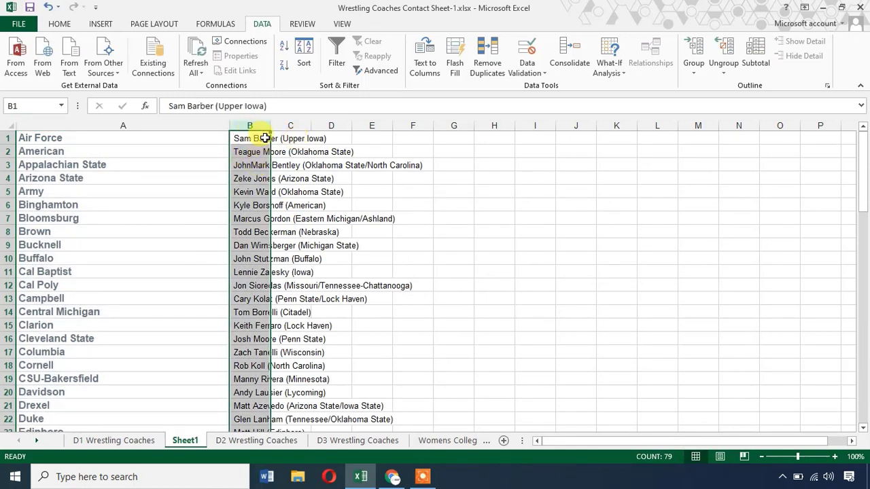
Widen column B and split it at '(' so colleges move into column C.
{"action": "left_click_drag", "start_coordinate": [268, 127], "coordinate": [393, 126]}
{"action": "left_click", "coordinate": [425, 64]}
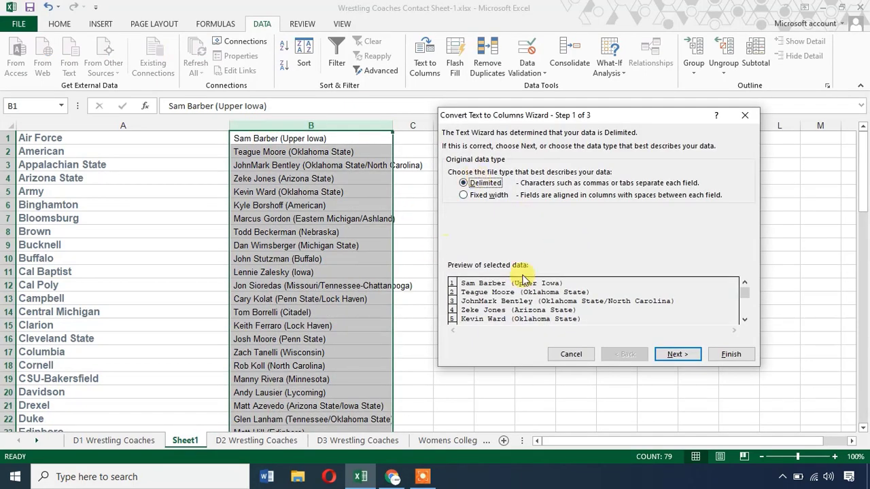
{"action": "left_click", "coordinate": [677, 354]}
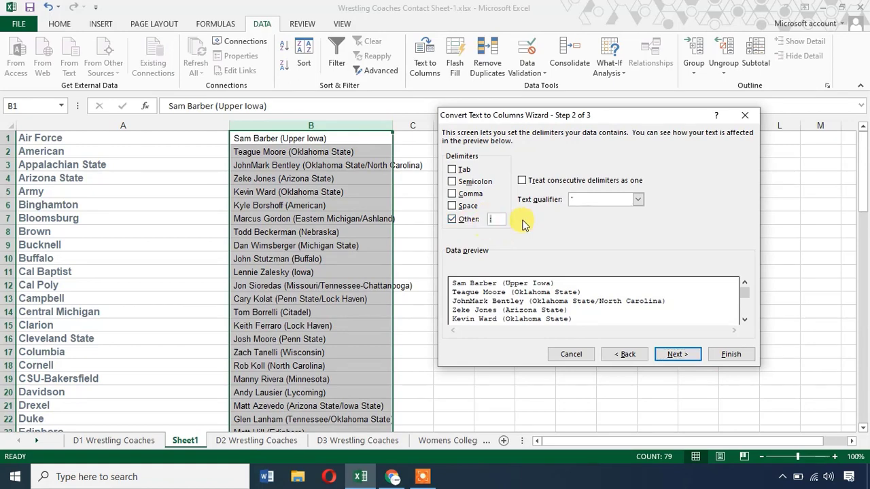
{"action": "type", "text": "("}
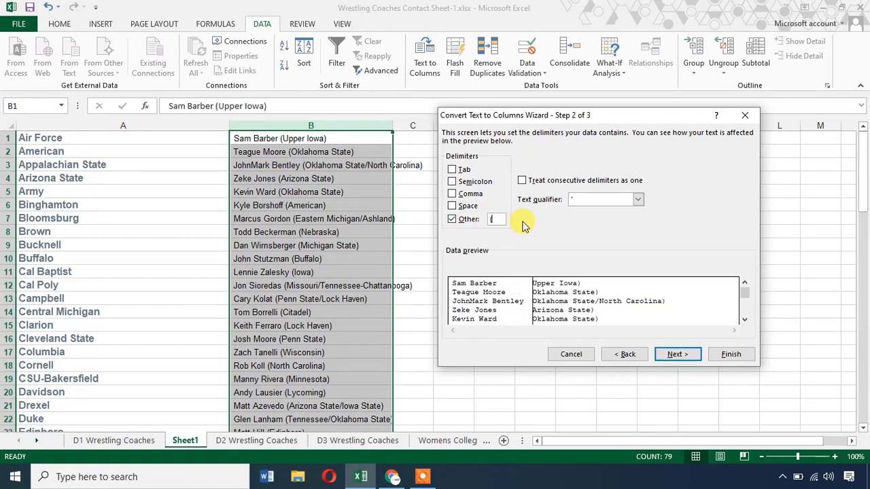
{"action": "left_click", "coordinate": [677, 354]}
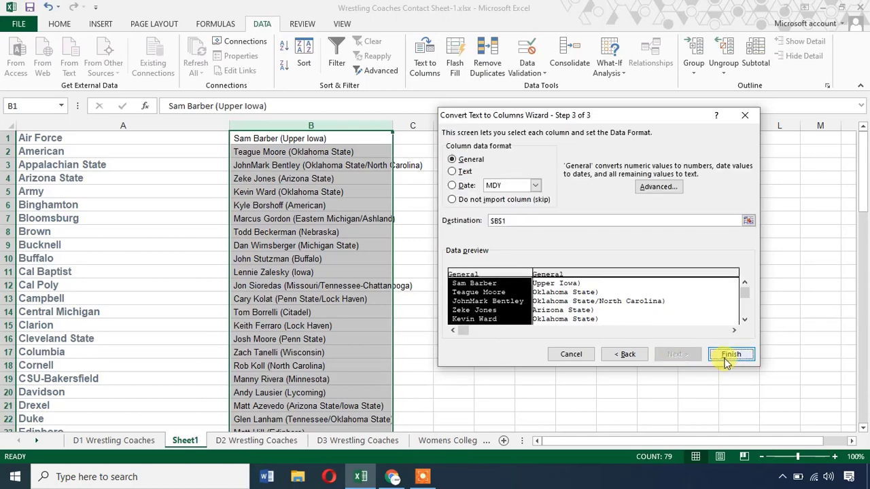
{"action": "left_click", "coordinate": [726, 354]}
Select the column C affiliations, glance at the D1 Wrestling Coaches sheet, and return to Sheet1.
{"action": "left_click", "coordinate": [305, 164]}
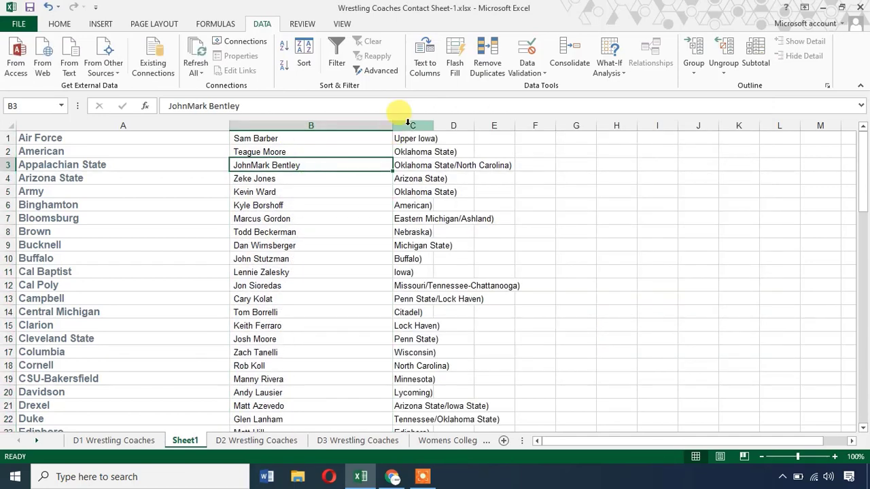
{"action": "left_click", "coordinate": [408, 139]}
{"action": "key", "text": "ctrl+shift+Down"}
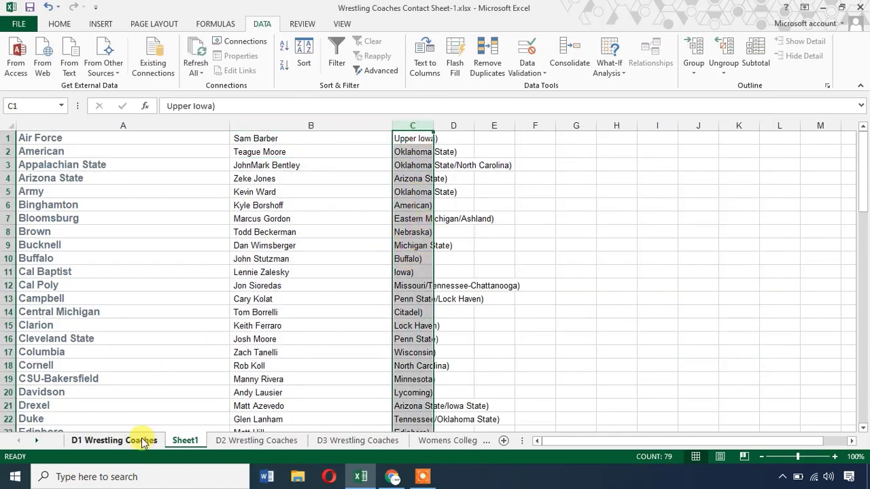
{"action": "left_click", "coordinate": [140, 440]}
{"action": "left_click", "coordinate": [121, 169]}
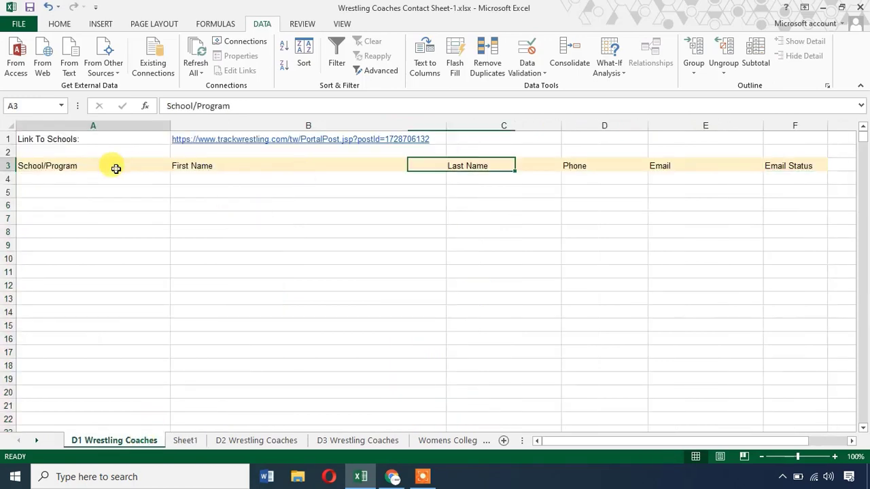
{"action": "left_click", "coordinate": [189, 442]}
Clear the column C affiliations and split column B names at spaces into first and last names.
{"action": "right_click", "coordinate": [413, 128]}
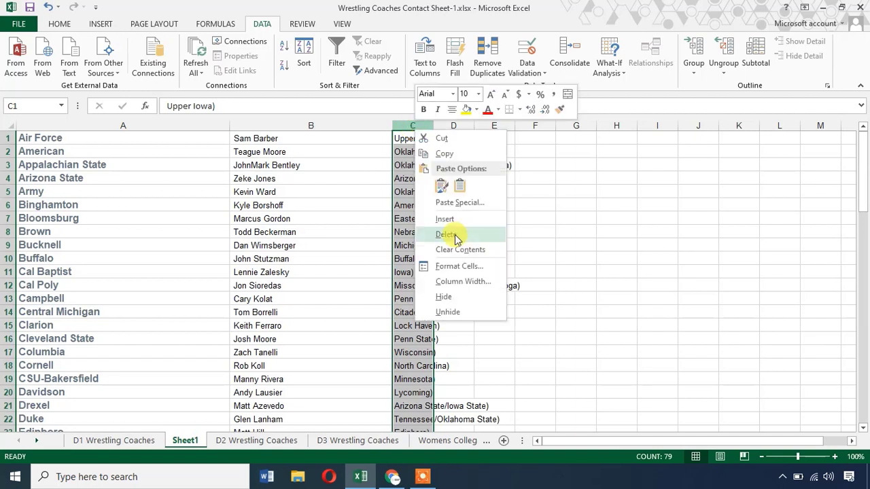
{"action": "left_click", "coordinate": [455, 236]}
{"action": "left_click", "coordinate": [284, 128]}
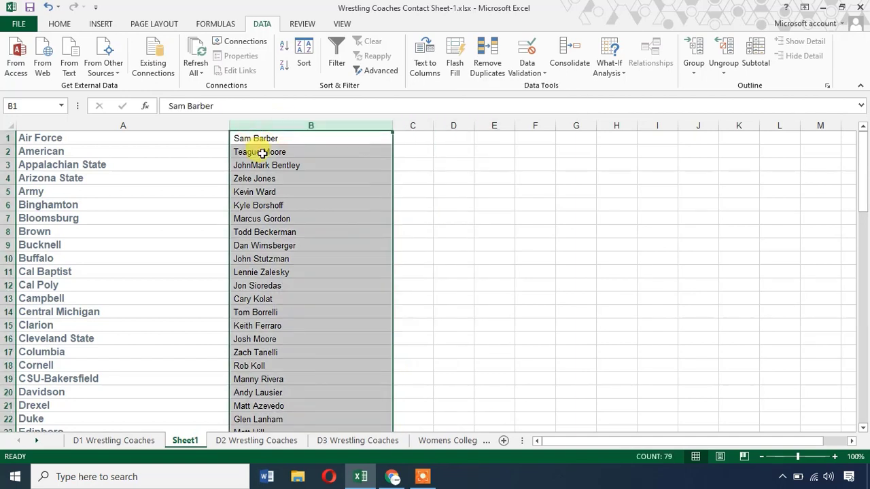
{"action": "left_click", "coordinate": [428, 69]}
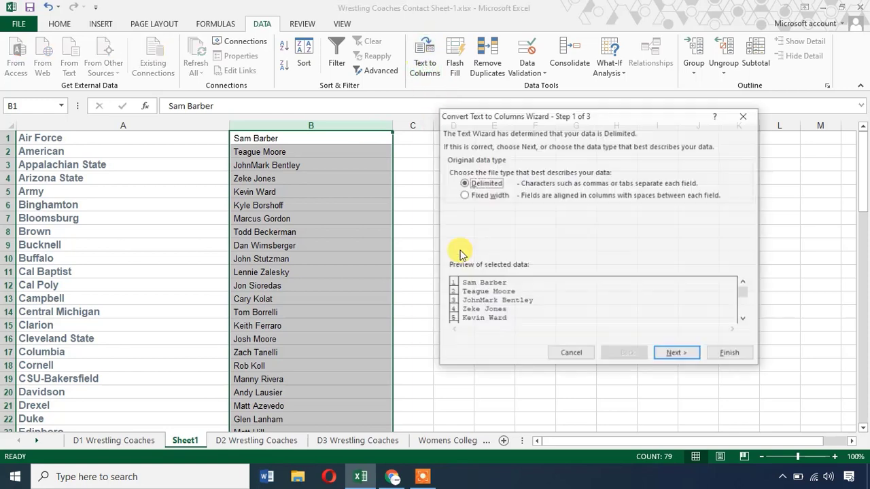
{"action": "left_click", "coordinate": [671, 354]}
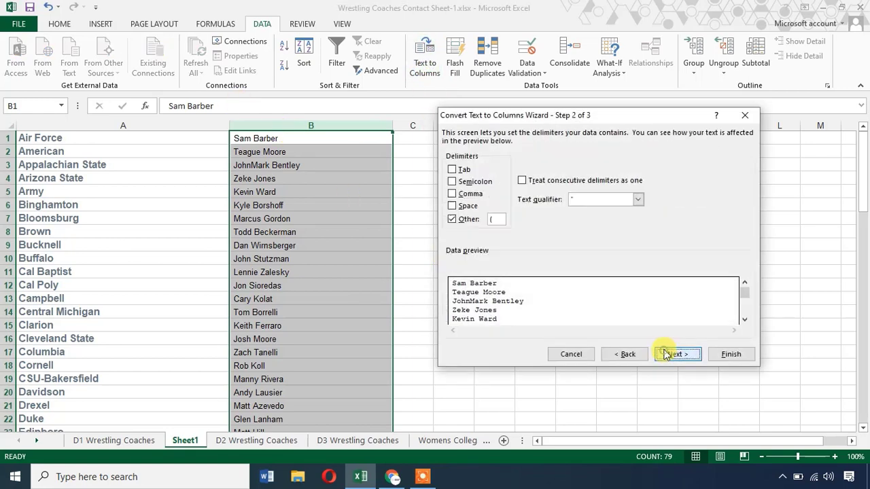
{"action": "left_click", "coordinate": [467, 206]}
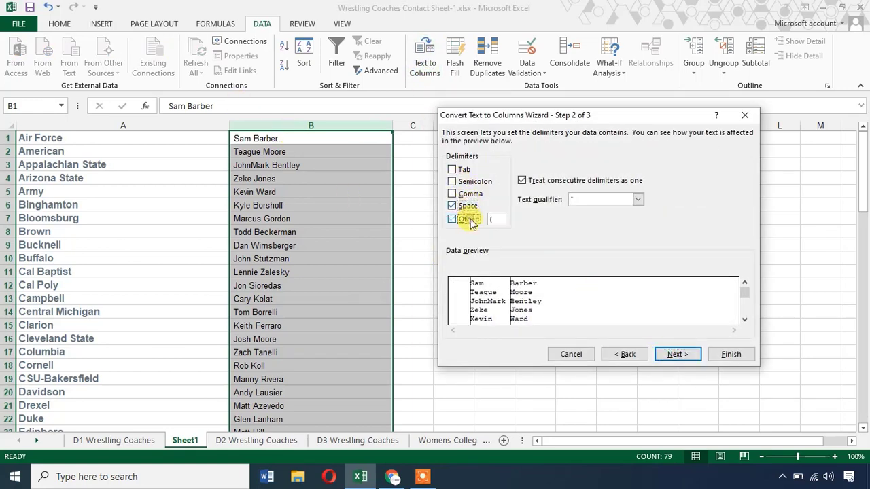
{"action": "left_click", "coordinate": [452, 219]}
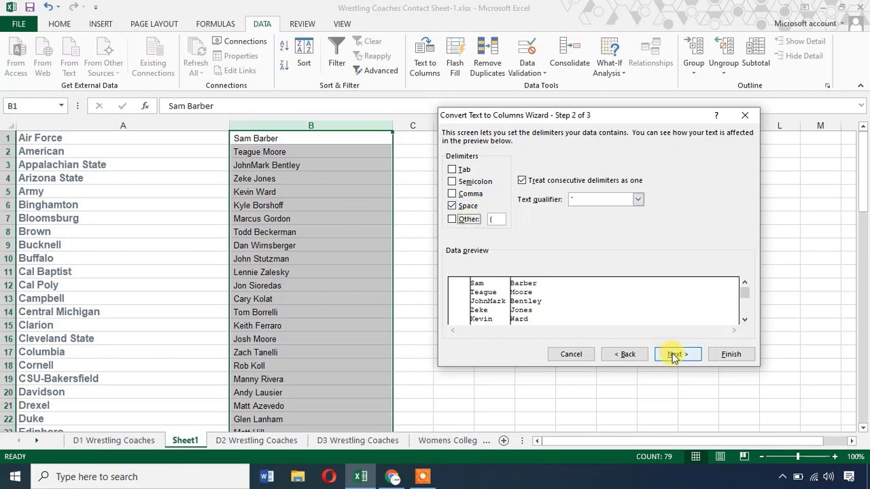
{"action": "left_click", "coordinate": [673, 355]}
{"action": "left_click", "coordinate": [722, 354]}
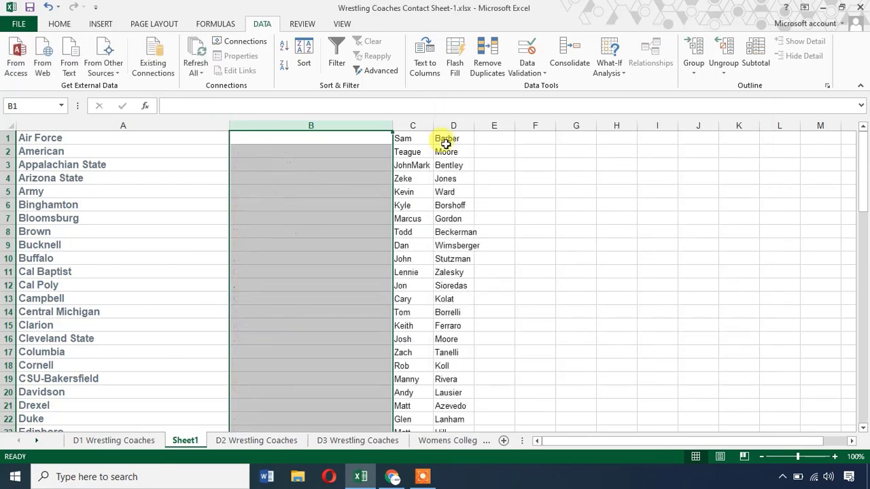
{"action": "left_click_drag", "start_coordinate": [433, 126], "coordinate": [457, 126]}
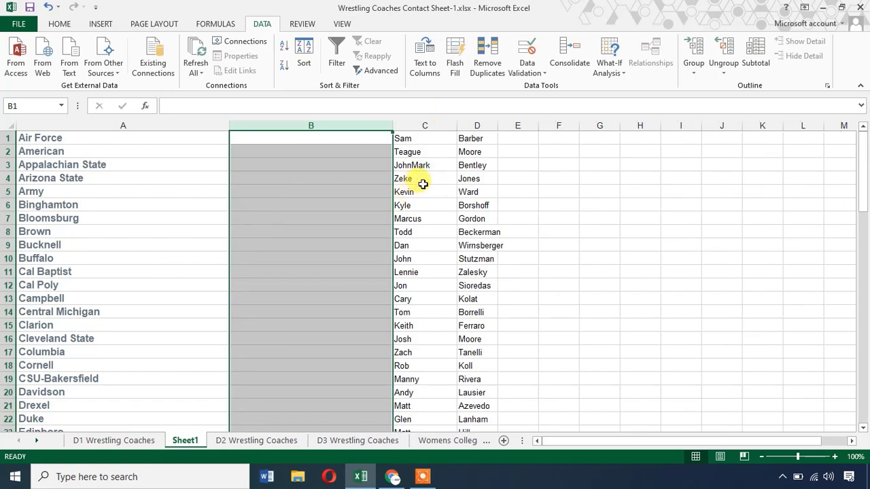
Widen column D for last names and scroll through the split coach list.
{"action": "left_click_drag", "start_coordinate": [497, 124], "coordinate": [522, 125]}
{"action": "left_click", "coordinate": [564, 259]}
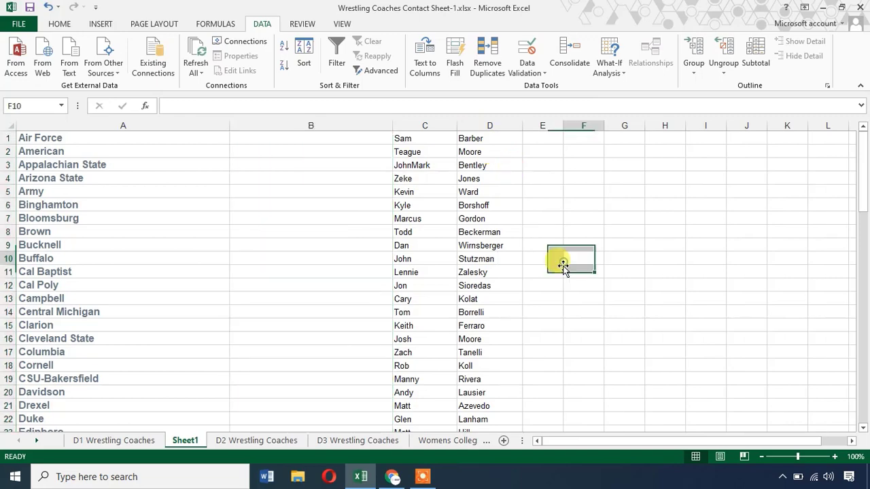
{"action": "scroll", "coordinate": [555, 275], "scroll_direction": "down", "scroll_amount": 12}
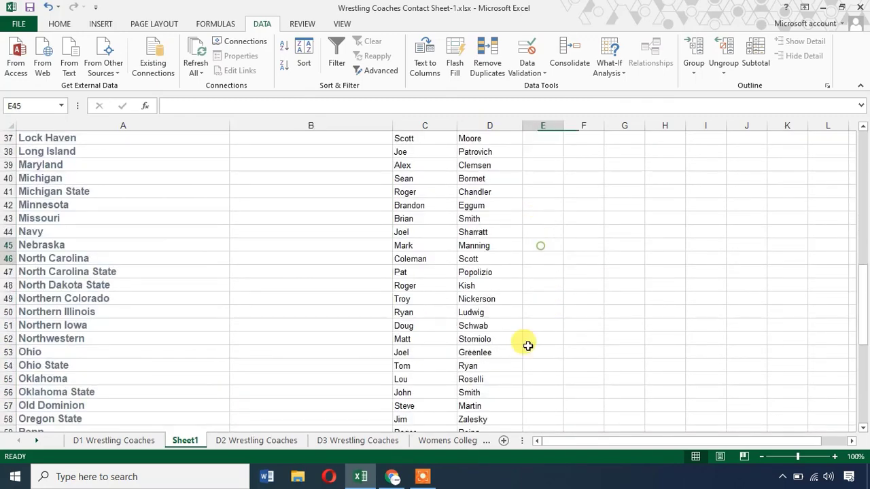
{"action": "left_click_drag", "start_coordinate": [537, 245], "coordinate": [530, 396]}
{"action": "scroll", "coordinate": [526, 367], "scroll_direction": "down", "scroll_amount": 10}
{"action": "scroll", "coordinate": [527, 360], "scroll_direction": "up", "scroll_amount": 16}
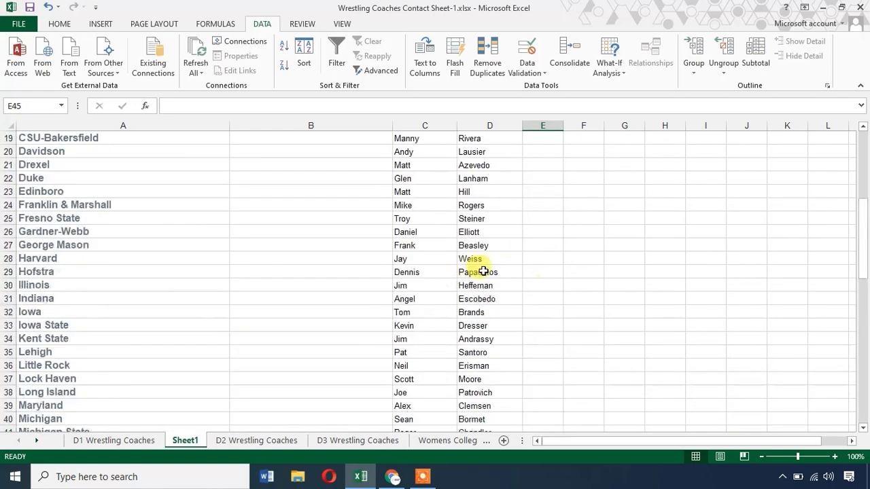
{"action": "scroll", "coordinate": [486, 236], "scroll_direction": "up", "scroll_amount": 5}
Delete the empty column B so first names sit in B and last names in C.
{"action": "left_click", "coordinate": [301, 124]}
{"action": "scroll", "coordinate": [301, 120], "scroll_direction": "up", "scroll_amount": 1}
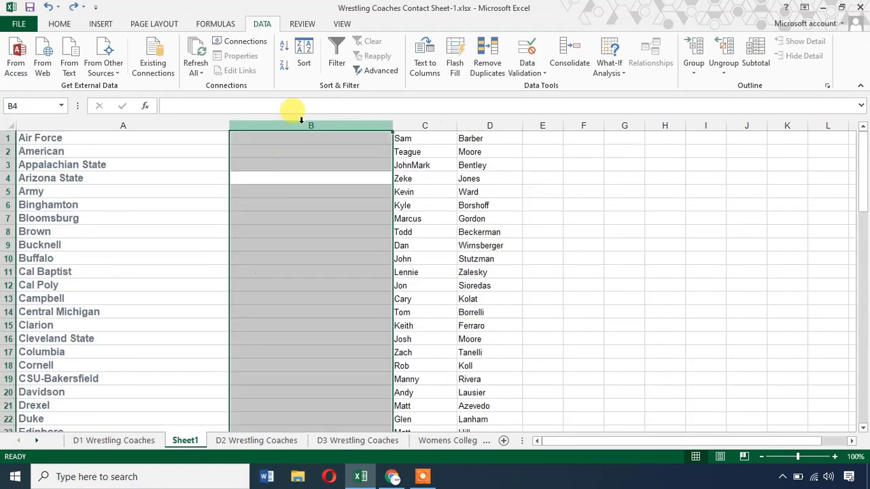
{"action": "right_click", "coordinate": [304, 122]}
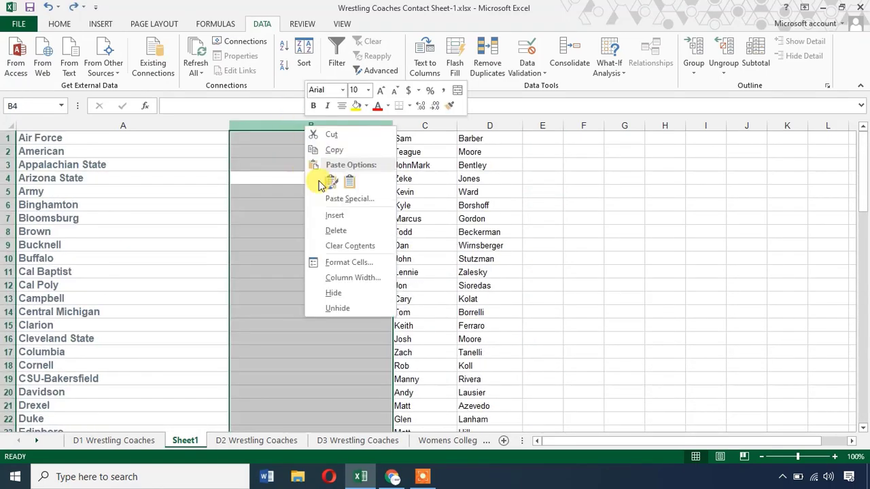
{"action": "left_click", "coordinate": [330, 229]}
{"action": "left_click_drag", "start_coordinate": [195, 178], "coordinate": [156, 164]}
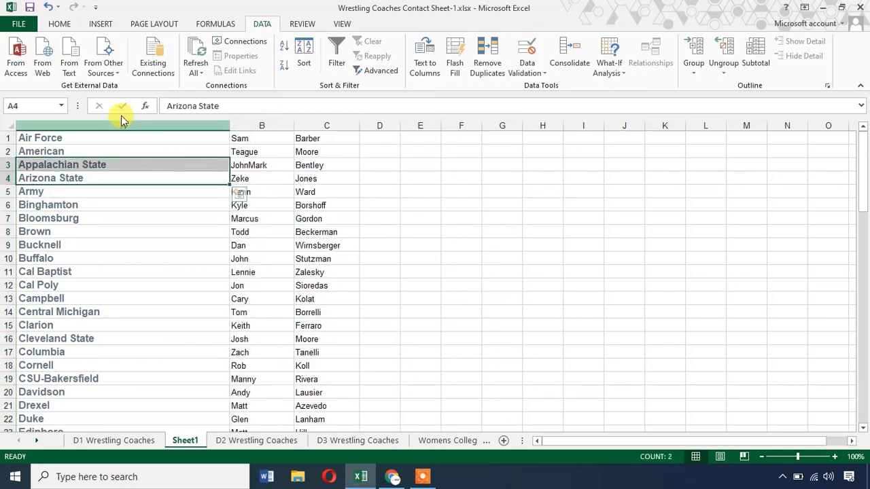
{"action": "left_click", "coordinate": [111, 136]}
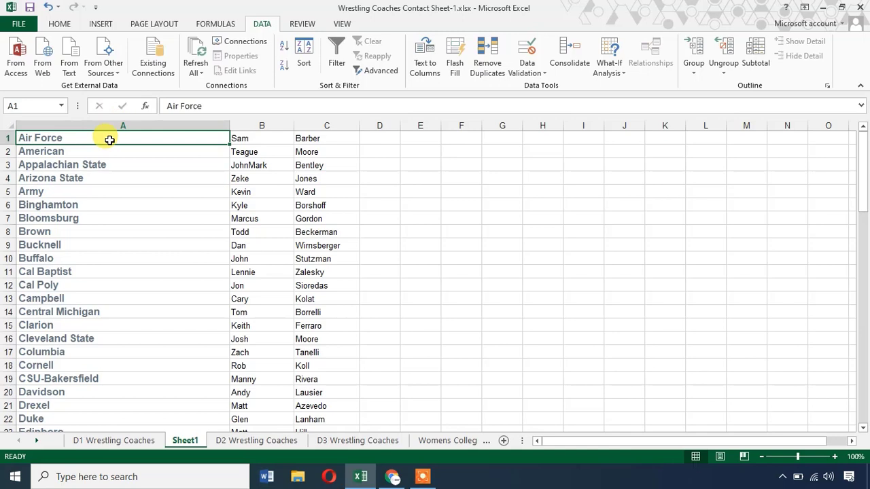
{"action": "left_click", "coordinate": [253, 136]}
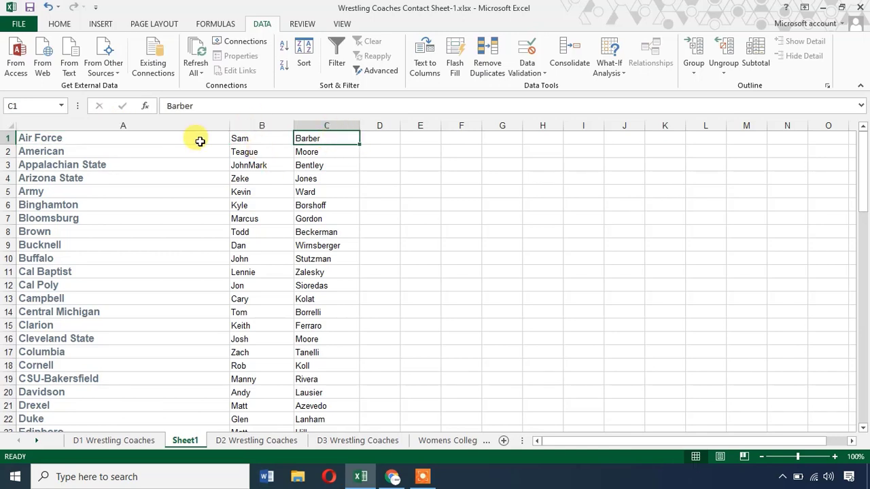
Copy the school and coach rows from Sheet1 into cell A4 of the D1 Wrestling Coaches sheet.
{"action": "left_click_drag", "start_coordinate": [198, 139], "coordinate": [335, 408]}
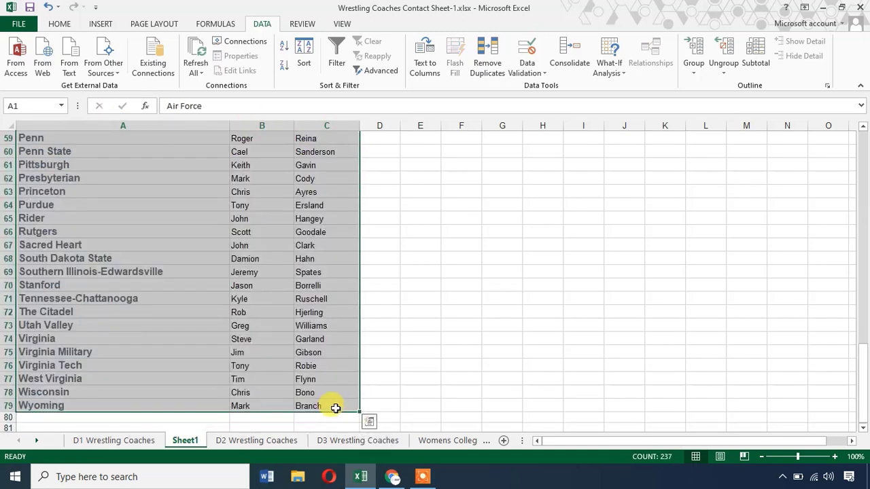
{"action": "key", "text": "ctrl+c"}
{"action": "left_click", "coordinate": [147, 440]}
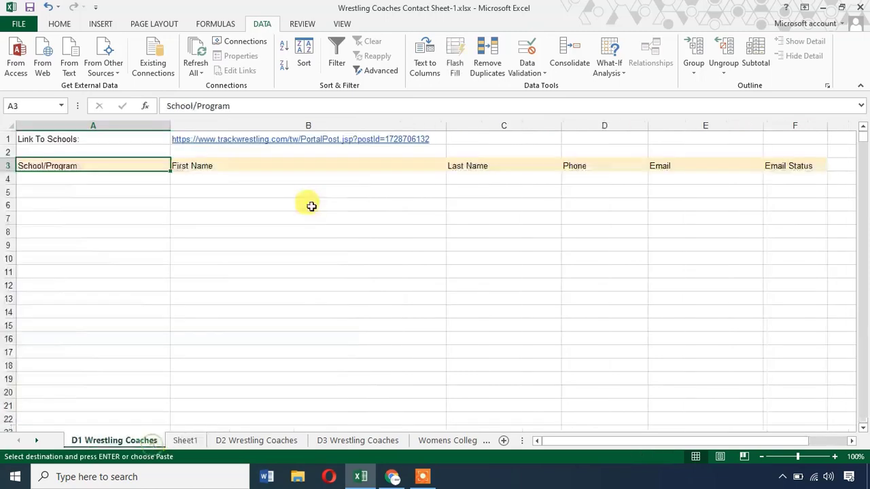
{"action": "left_click", "coordinate": [145, 179]}
{"action": "key", "text": "ctrl+v"}
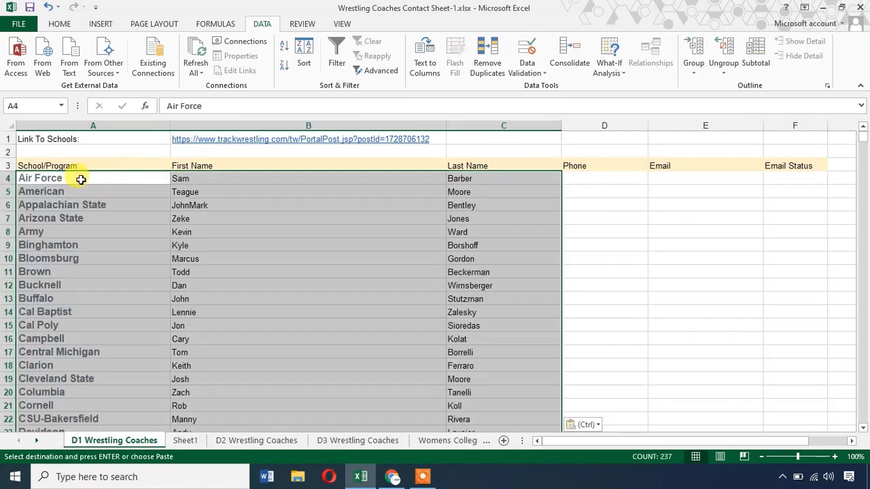
{"action": "left_click", "coordinate": [81, 179]}
Narrow the First Name column so the following columns sit closer together.
{"action": "left_click", "coordinate": [241, 175]}
{"action": "left_click", "coordinate": [455, 175]}
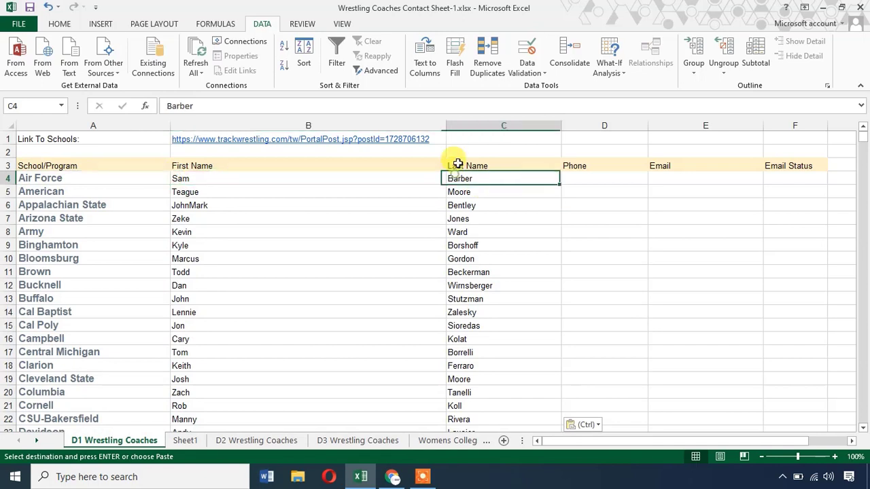
{"action": "left_click_drag", "start_coordinate": [446, 126], "coordinate": [248, 123]}
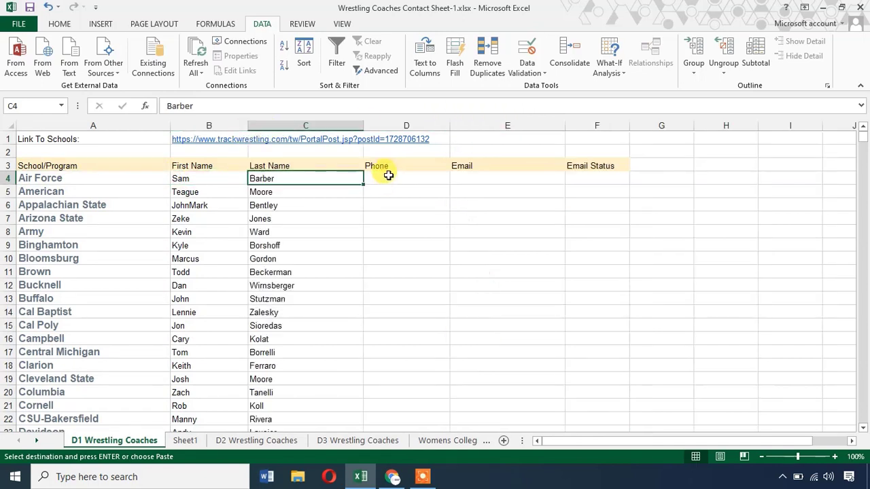
{"action": "left_click", "coordinate": [397, 166]}
{"action": "left_click", "coordinate": [493, 164]}
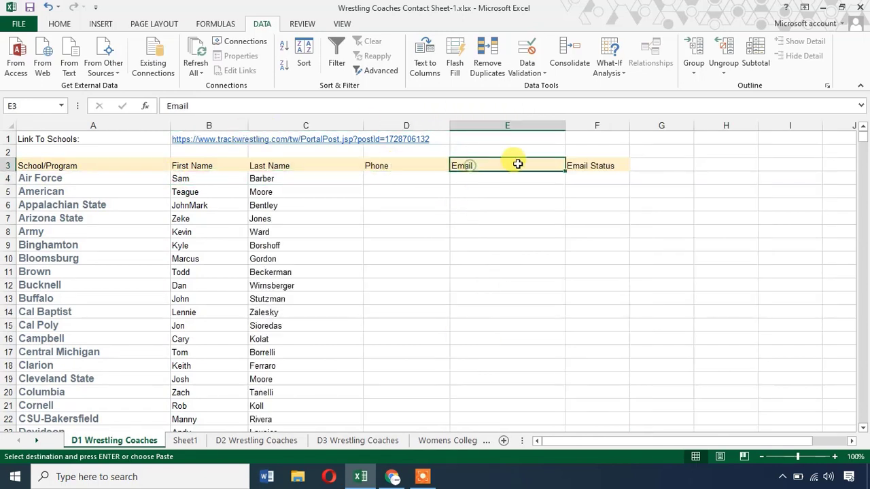
{"action": "left_click", "coordinate": [601, 165]}
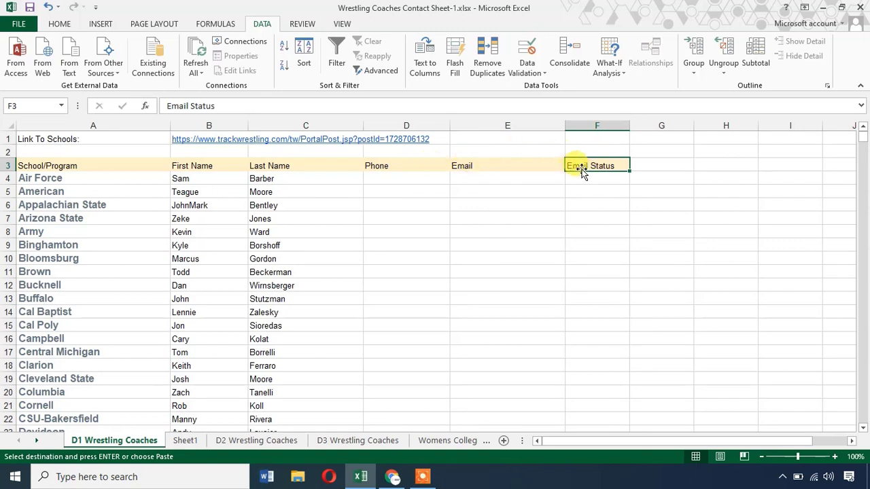
{"action": "left_click", "coordinate": [506, 166]}
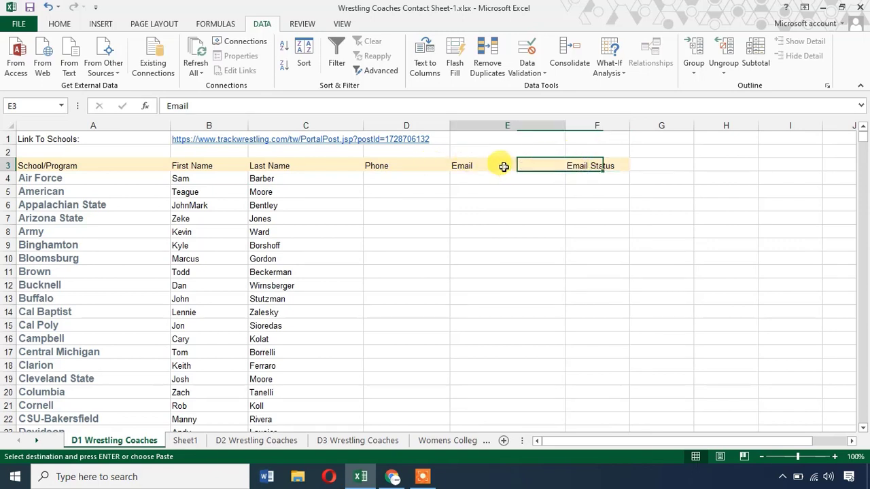
{"action": "left_click", "coordinate": [499, 179]}
{"action": "left_click", "coordinate": [403, 166]}
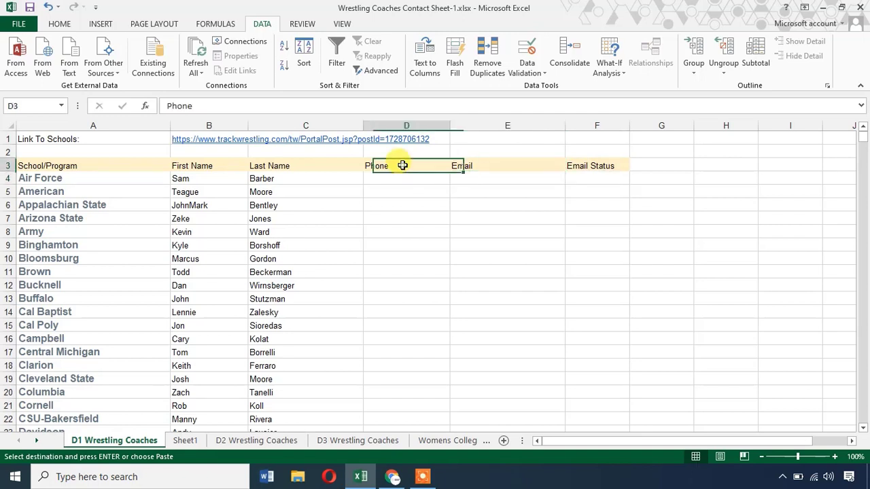
{"action": "left_click", "coordinate": [460, 163]}
{"action": "left_click", "coordinate": [413, 178]}
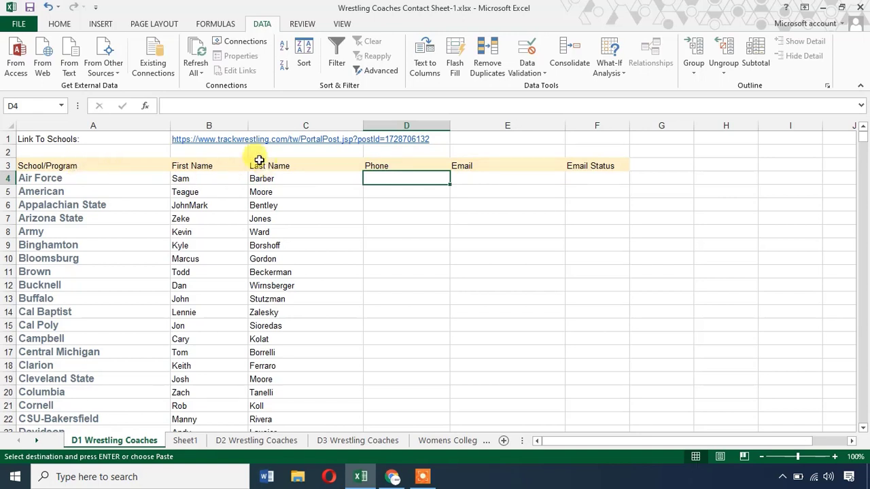
Select the Air Force coach line in the Trackwrestling coach list.
{"action": "left_click", "coordinate": [392, 476]}
{"action": "scroll", "coordinate": [259, 204], "scroll_direction": "up", "scroll_amount": 3}
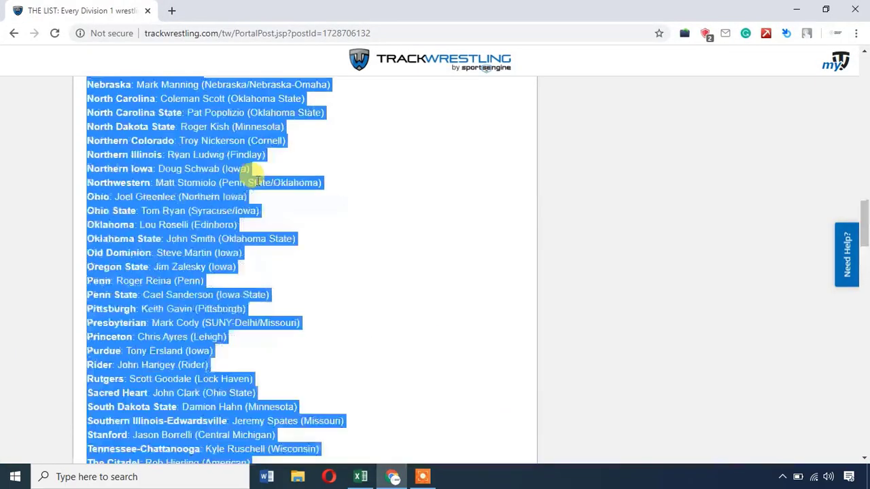
{"action": "scroll", "coordinate": [255, 177], "scroll_direction": "up", "scroll_amount": 15}
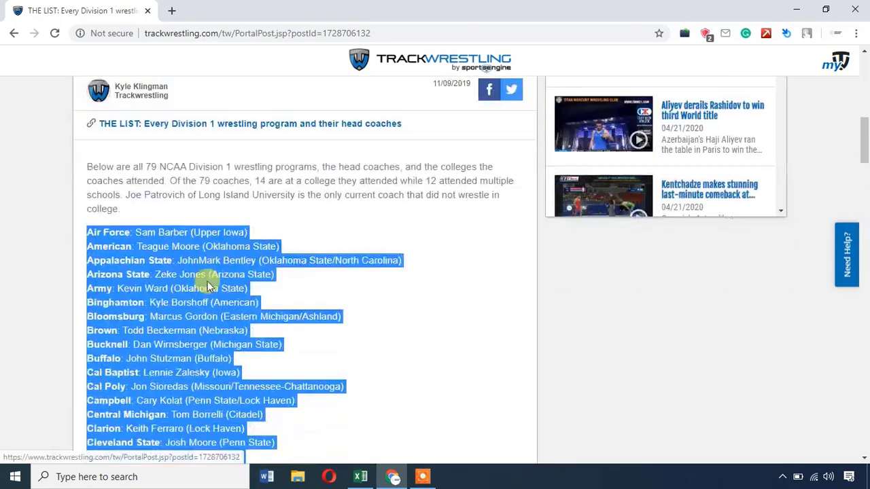
{"action": "left_click", "coordinate": [208, 286]}
{"action": "left_click_drag", "start_coordinate": [248, 232], "coordinate": [89, 235]}
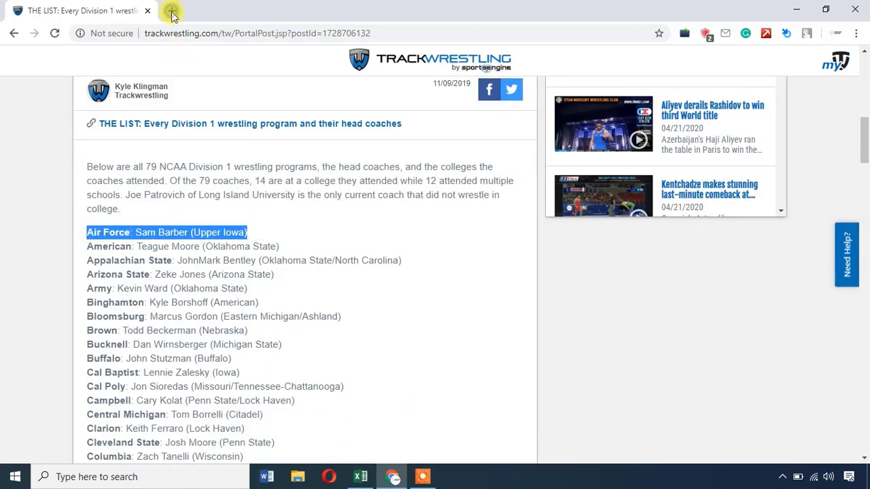
Search Google for the selected Air Force line in a new tab and view the results.
{"action": "left_click_drag", "start_coordinate": [172, 14], "coordinate": [173, 15]}
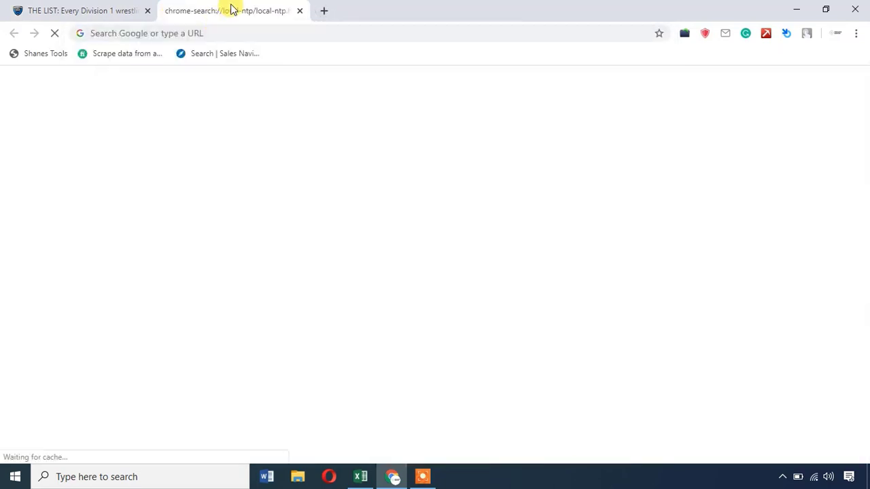
{"action": "left_click", "coordinate": [123, 11]}
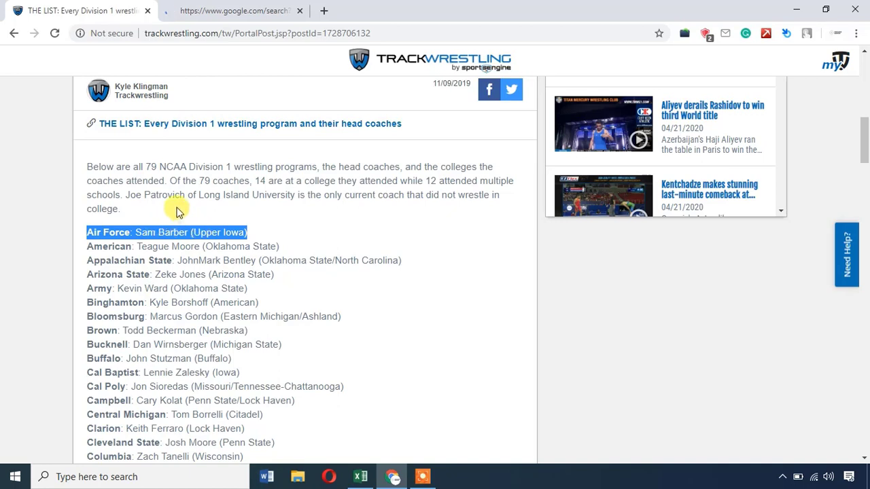
{"action": "left_click", "coordinate": [231, 11]}
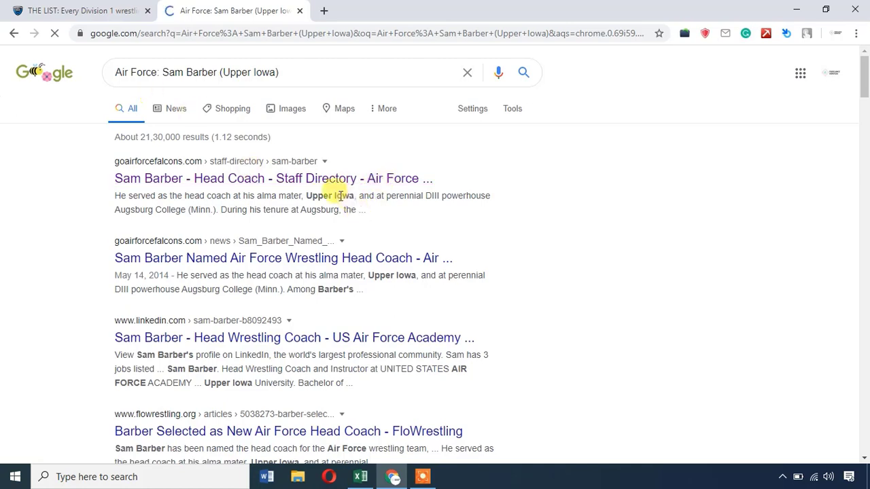
Open the Air Force head coach's staff directory page in a new tab.
{"action": "right_click", "coordinate": [236, 180]}
{"action": "left_click", "coordinate": [291, 193]}
{"action": "left_click", "coordinate": [355, 14]}
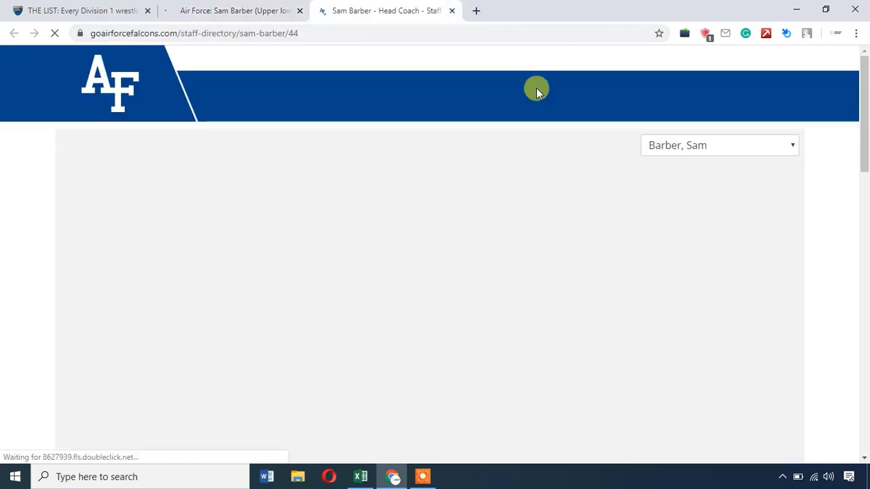
{"action": "scroll", "coordinate": [601, 179], "scroll_direction": "down", "scroll_amount": 8}
{"action": "scroll", "coordinate": [397, 250], "scroll_direction": "up", "scroll_amount": 3}
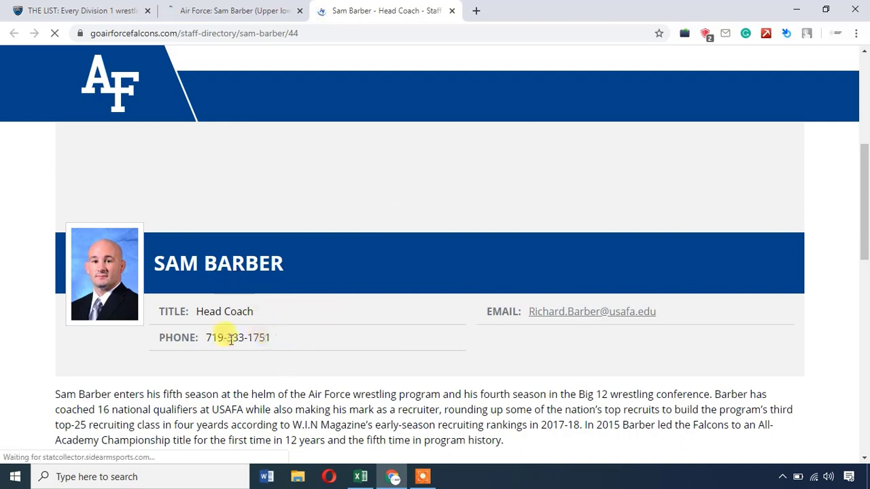
Copy the coach's phone number into the Air Force row and confirm its e-mail cell.
{"action": "left_click_drag", "start_coordinate": [271, 337], "coordinate": [211, 340]}
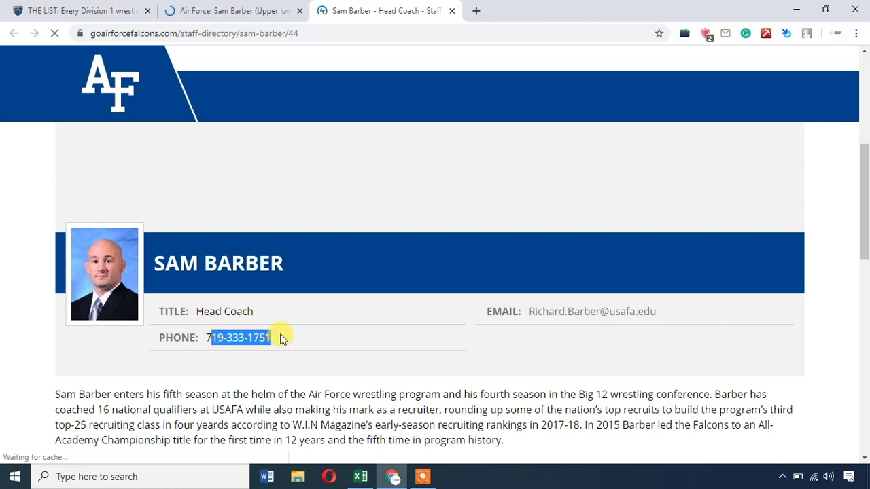
{"action": "key", "text": "alt+Tab"}
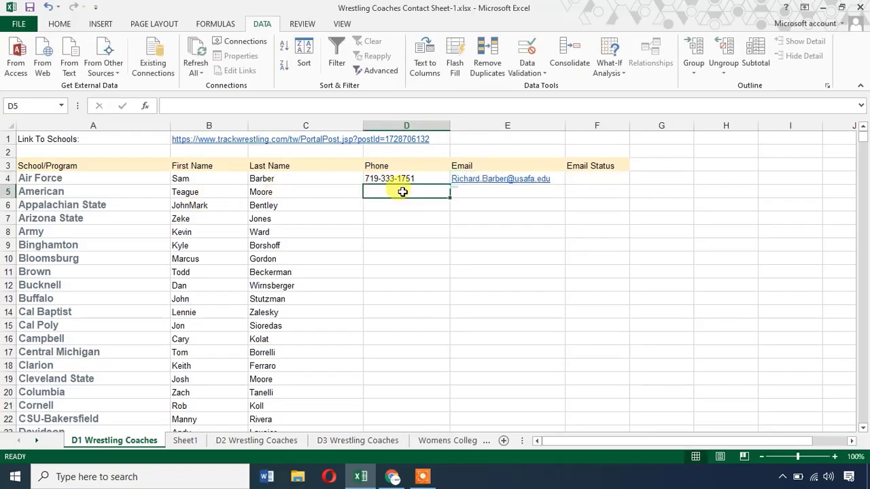
{"action": "left_click", "coordinate": [576, 177]}
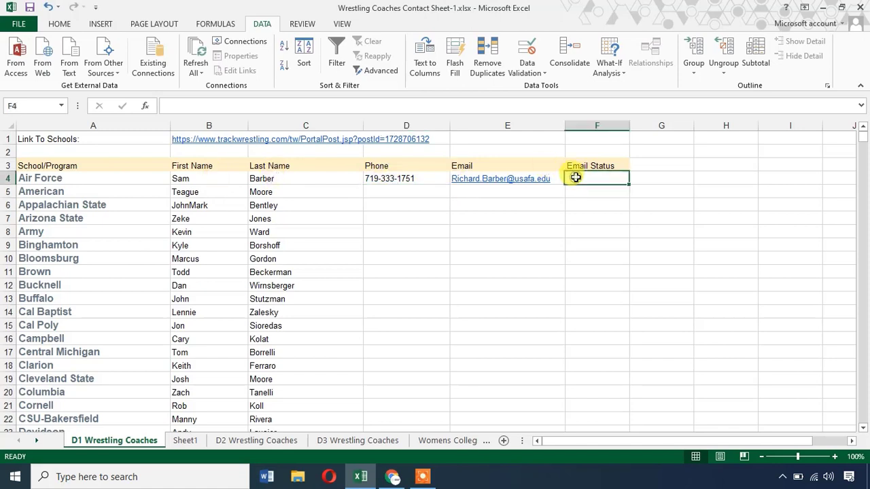
{"action": "left_click", "coordinate": [556, 181]}
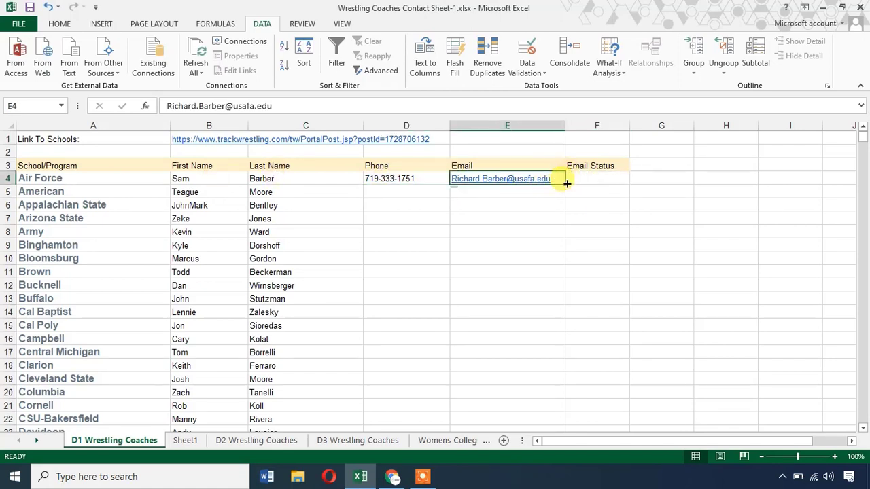
{"action": "left_click", "coordinate": [402, 190]}
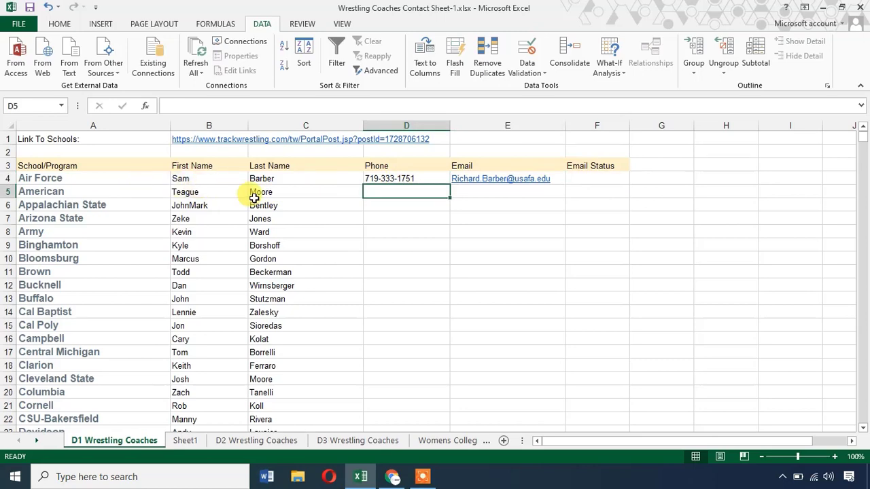
Google the American coach line from the list and close the old Air Force tabs.
{"action": "left_click", "coordinate": [400, 477]}
{"action": "left_click", "coordinate": [223, 7]}
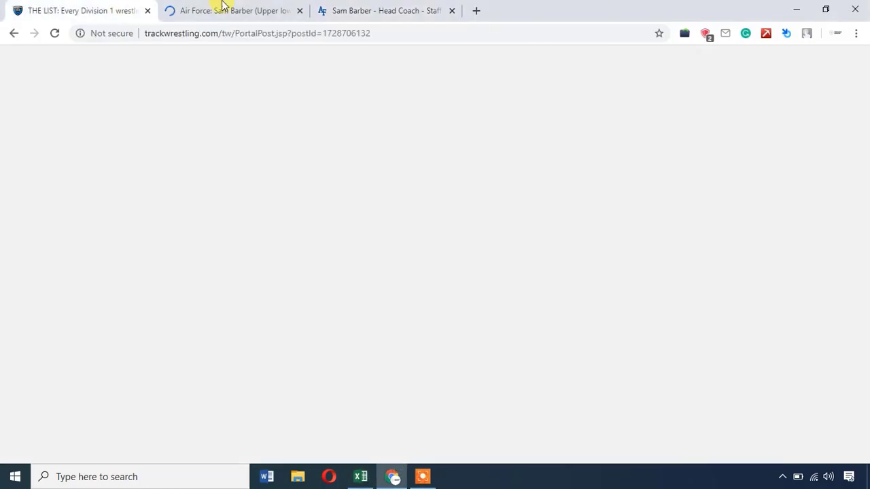
{"action": "triple_click", "coordinate": [205, 237]}
{"action": "triple_click", "coordinate": [204, 246]}
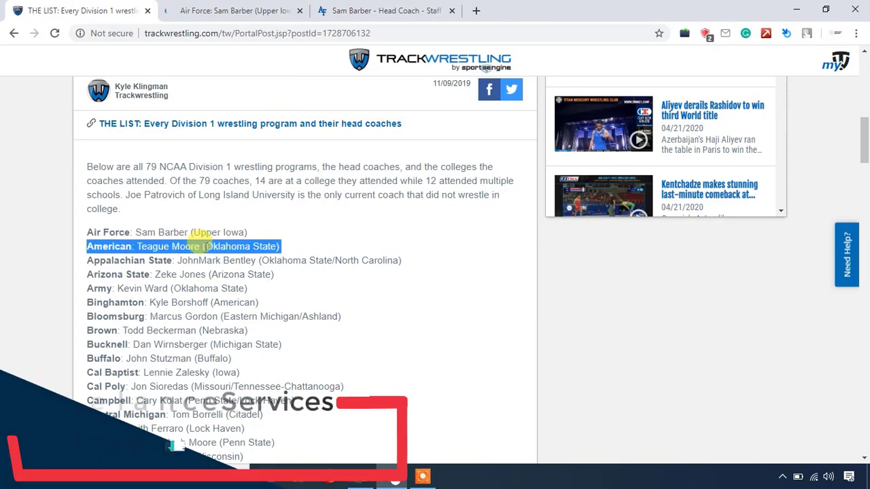
{"action": "right_click", "coordinate": [222, 247]}
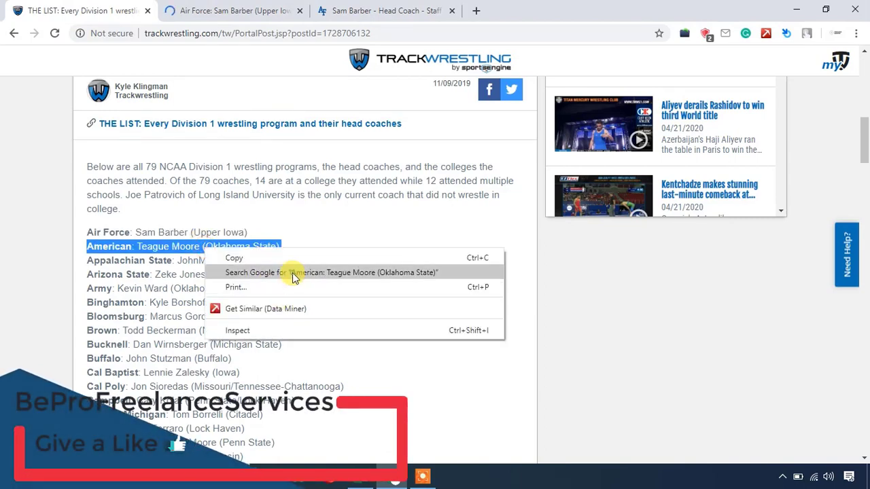
{"action": "left_click", "coordinate": [291, 274]}
{"action": "left_click", "coordinate": [452, 10]}
{"action": "left_click", "coordinate": [452, 10]}
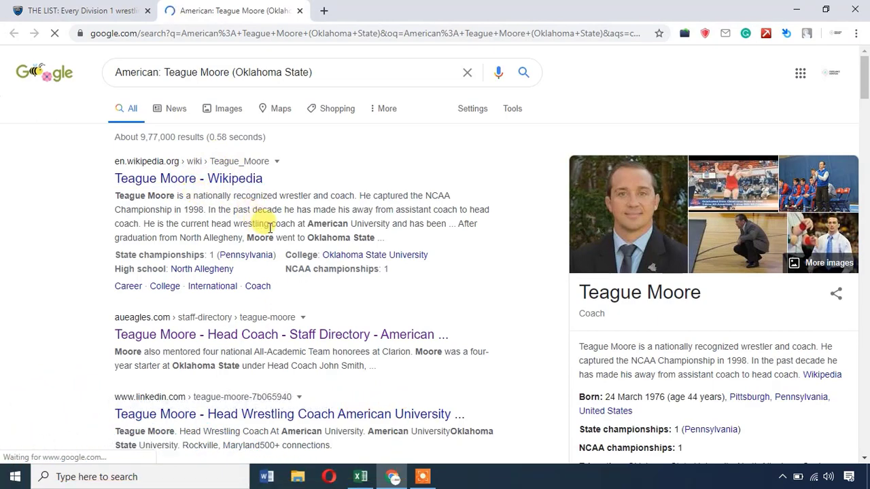
Open the American coach's staff page from the search results in a new tab.
{"action": "scroll", "coordinate": [252, 221], "scroll_direction": "down", "scroll_amount": 1}
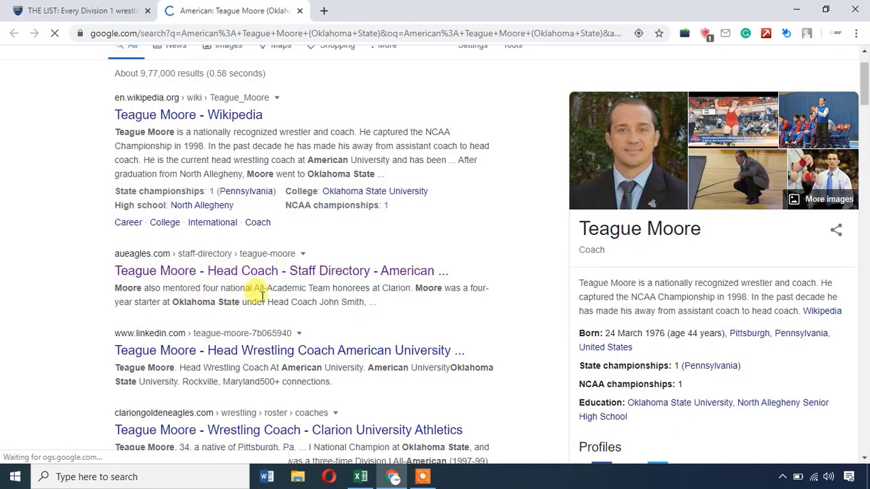
{"action": "scroll", "coordinate": [258, 294], "scroll_direction": "up", "scroll_amount": 1}
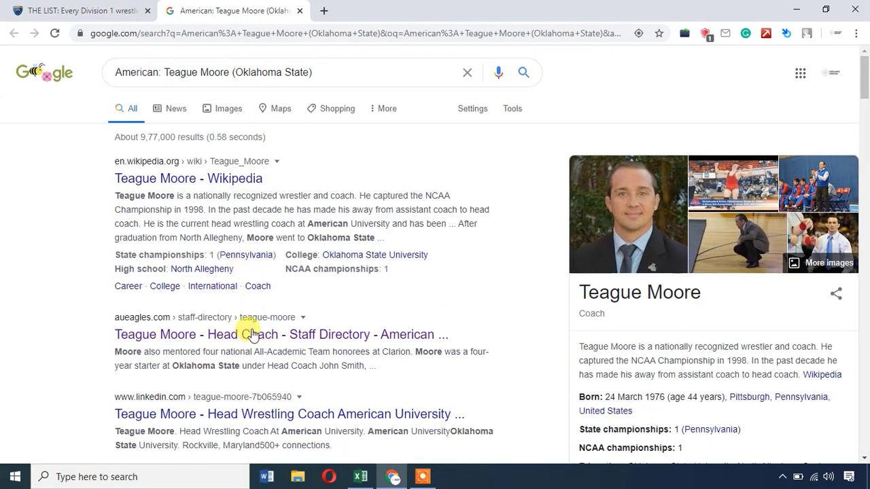
{"action": "right_click", "coordinate": [251, 332]}
{"action": "left_click", "coordinate": [309, 341]}
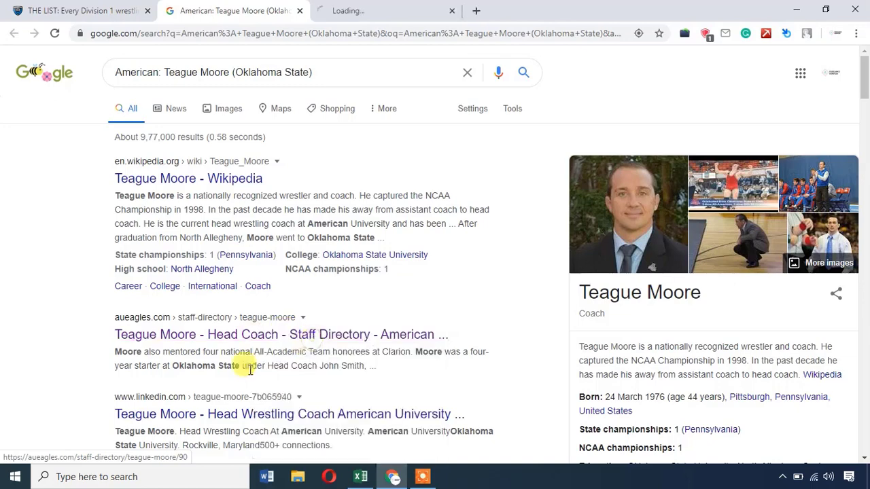
{"action": "key", "text": "ctrl+Tab"}
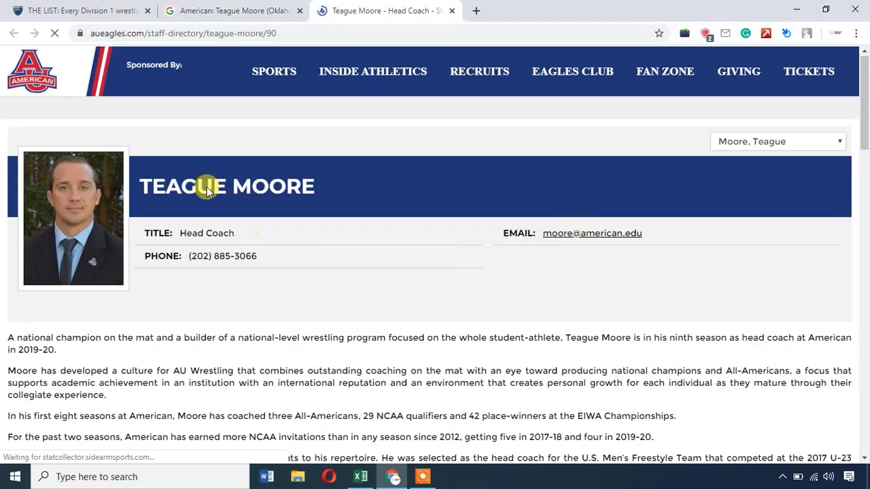
{"action": "scroll", "coordinate": [249, 252], "scroll_direction": "down", "scroll_amount": 10}
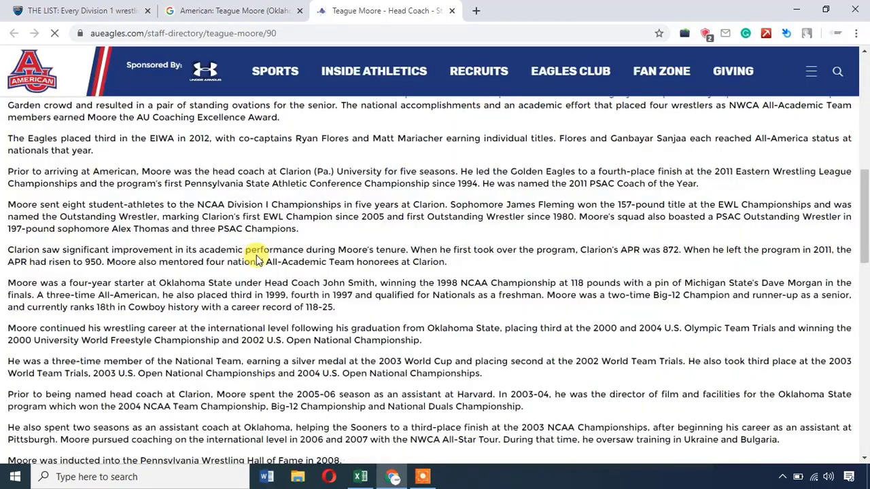
{"action": "scroll", "coordinate": [304, 243], "scroll_direction": "up", "scroll_amount": 8}
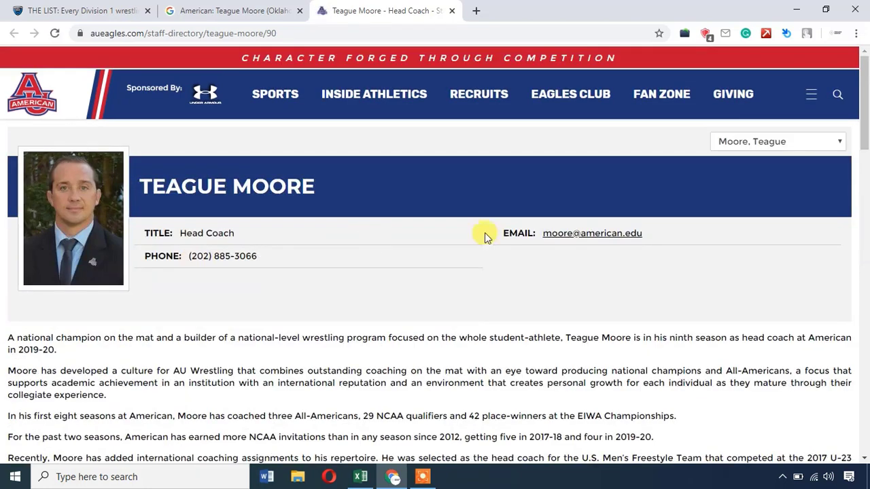
Copy the coach's phone number and enter the Appalachian State coach's e-mail in E6.
{"action": "left_click_drag", "start_coordinate": [259, 257], "coordinate": [195, 258]}
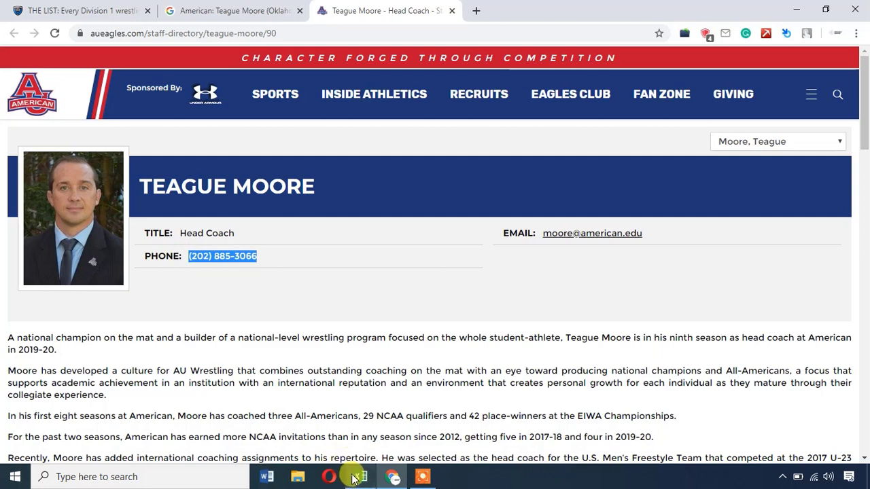
{"action": "left_click", "coordinate": [360, 477]}
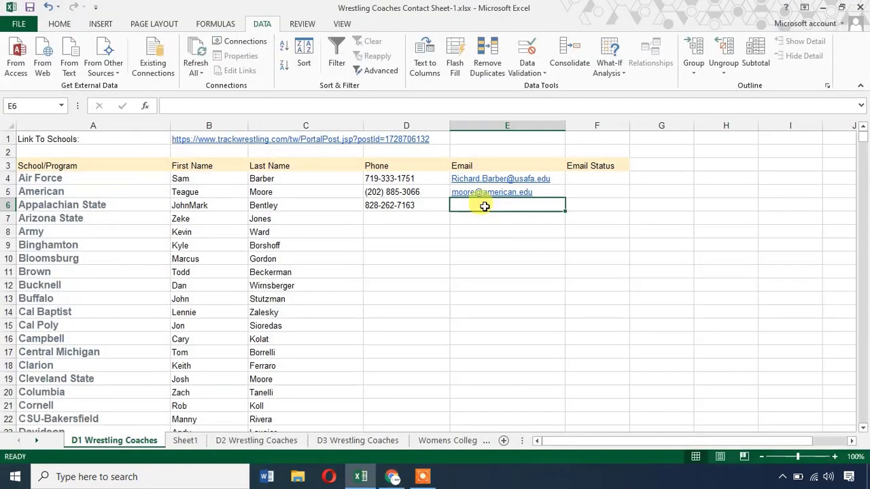
{"action": "left_click", "coordinate": [427, 213]}
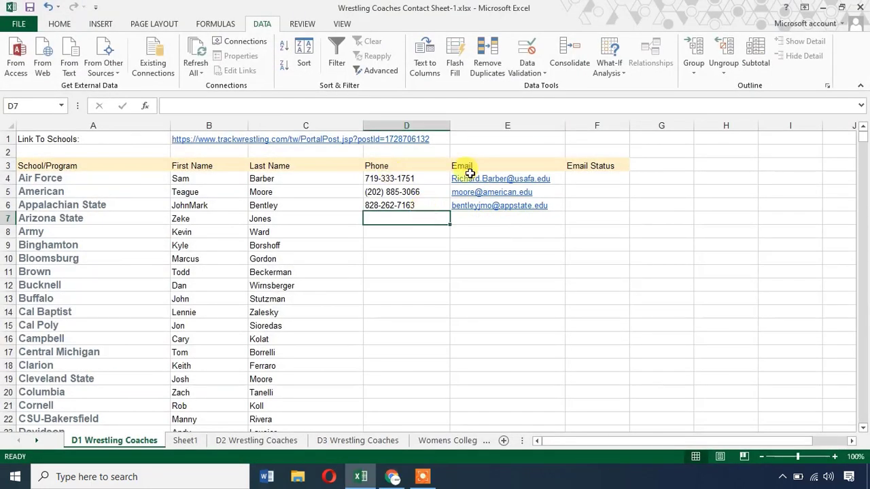
Review the filled phone and e-mail cells for Air Force and Appalachian State, then return to Chrome.
{"action": "left_click", "coordinate": [412, 202]}
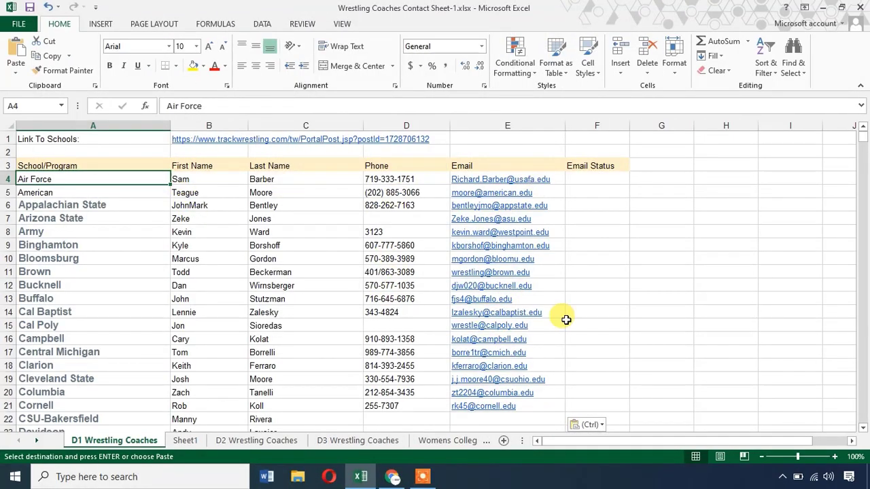
{"action": "left_click", "coordinate": [552, 180]}
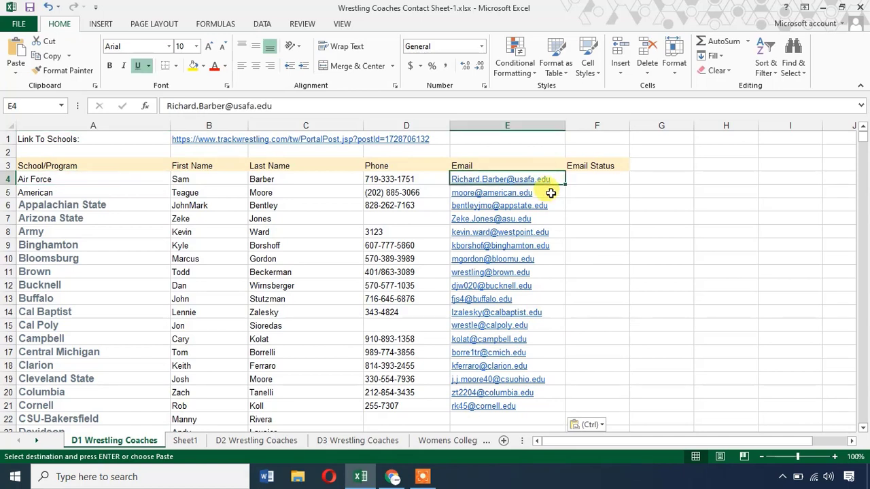
{"action": "left_click", "coordinate": [393, 476]}
Close the leftover Google search and Appalachian State staff-page tabs.
{"action": "left_click", "coordinate": [301, 8]}
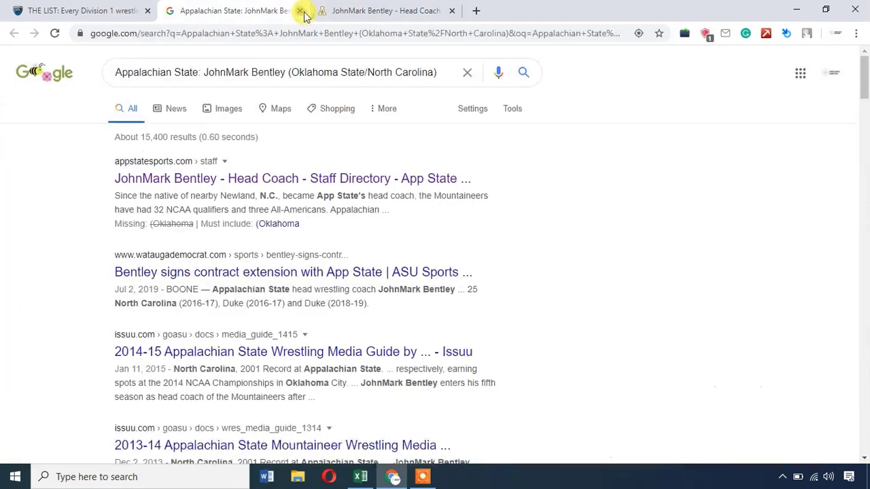
{"action": "left_click", "coordinate": [301, 10]}
{"action": "left_click", "coordinate": [299, 11]}
Load mailtester.com in the browser and go back to the spreadsheet.
{"action": "left_click", "coordinate": [310, 33]}
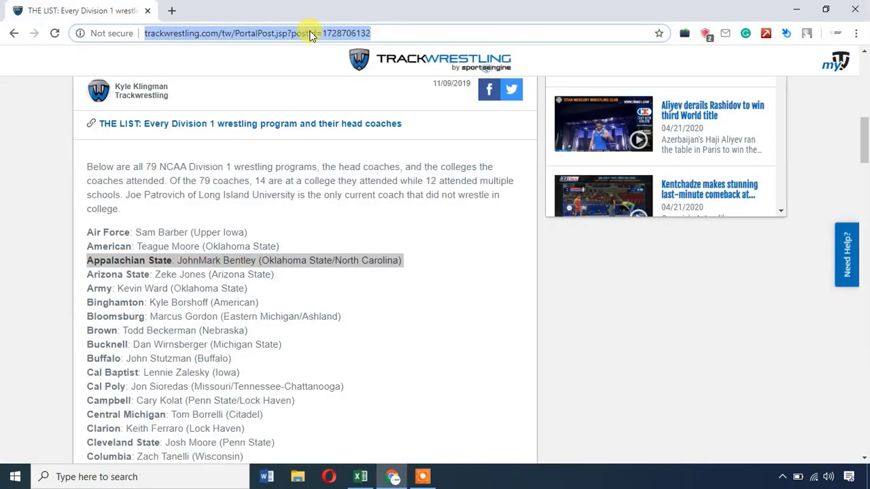
{"action": "type", "text": "mailtester."}
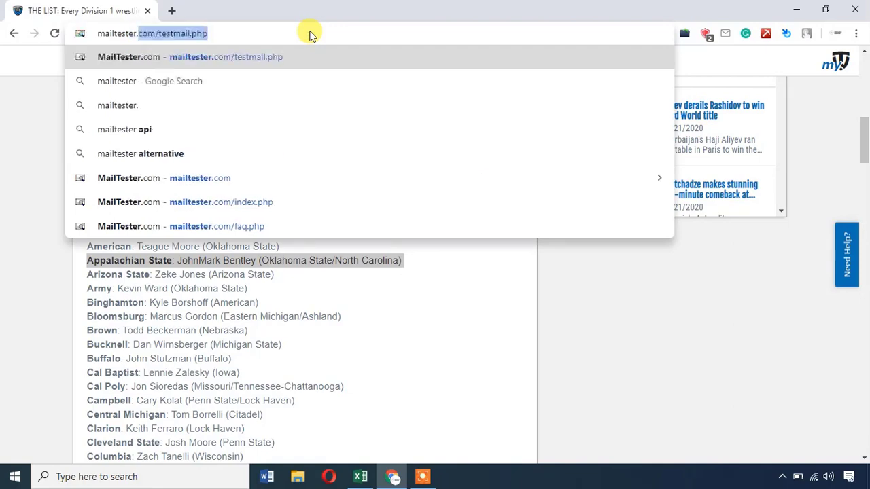
{"action": "type", "text": "com"}
{"action": "key", "text": "Delete"}
{"action": "key", "text": "Return"}
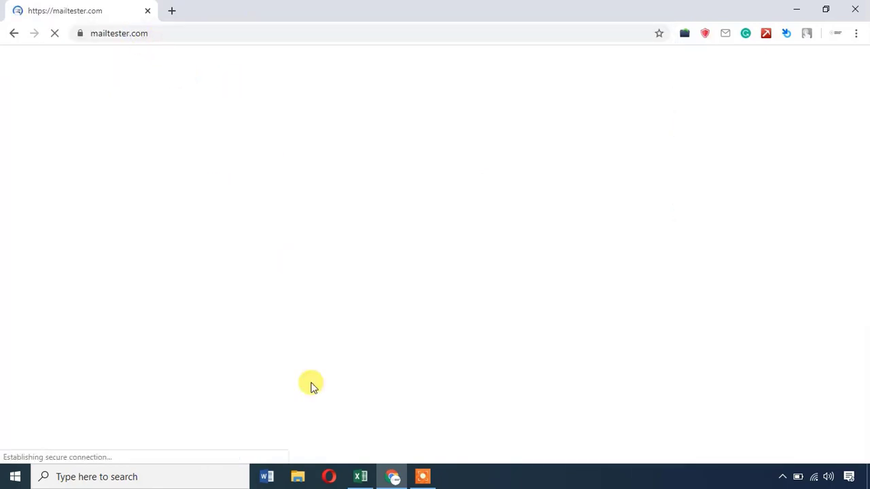
{"action": "left_click", "coordinate": [362, 476]}
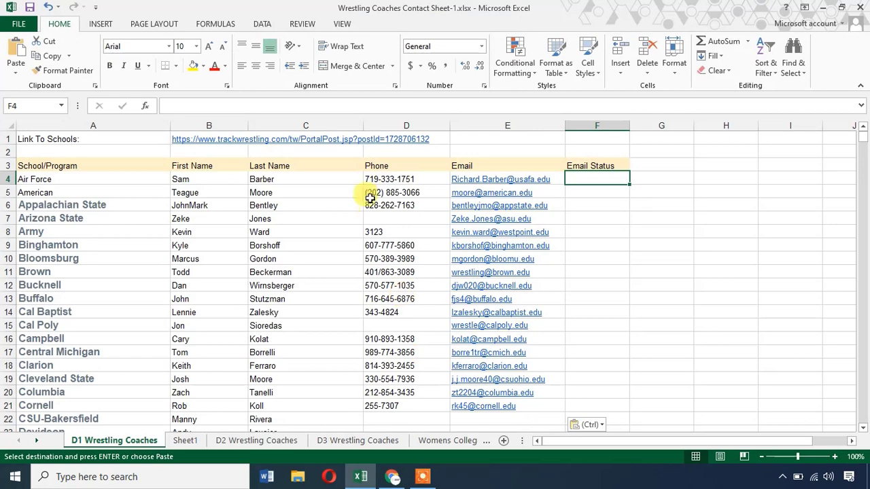
Widen column F (Email Status) to fit verification results, then bring up MailTester.
{"action": "left_click", "coordinate": [559, 180]}
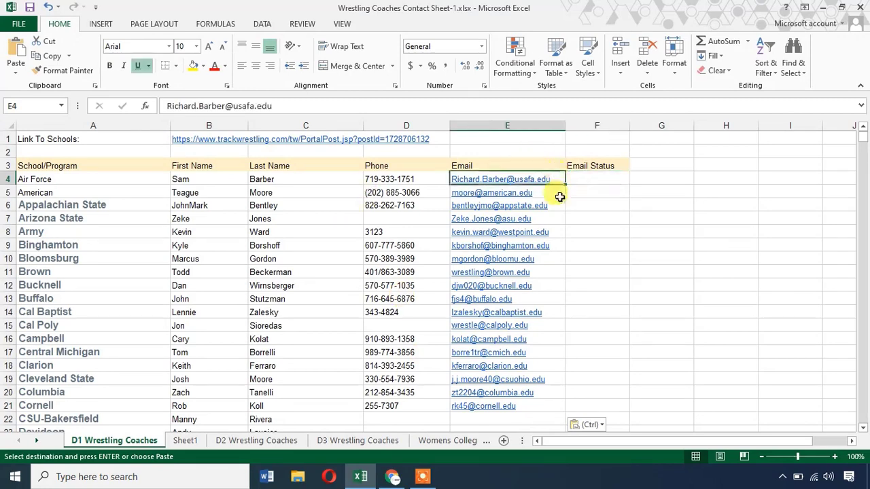
{"action": "left_click", "coordinate": [560, 193]}
{"action": "left_click", "coordinate": [559, 205]}
{"action": "left_click", "coordinate": [559, 217]}
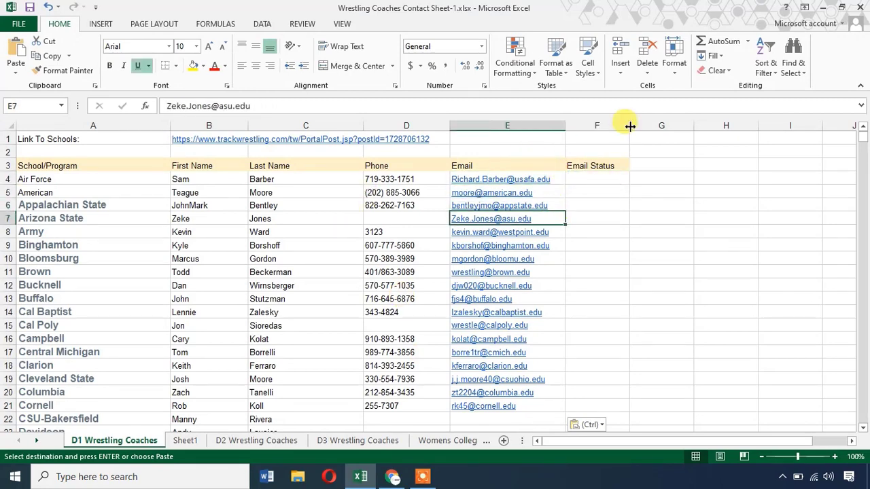
{"action": "left_click_drag", "start_coordinate": [632, 122], "coordinate": [687, 122]}
{"action": "left_click", "coordinate": [617, 169]}
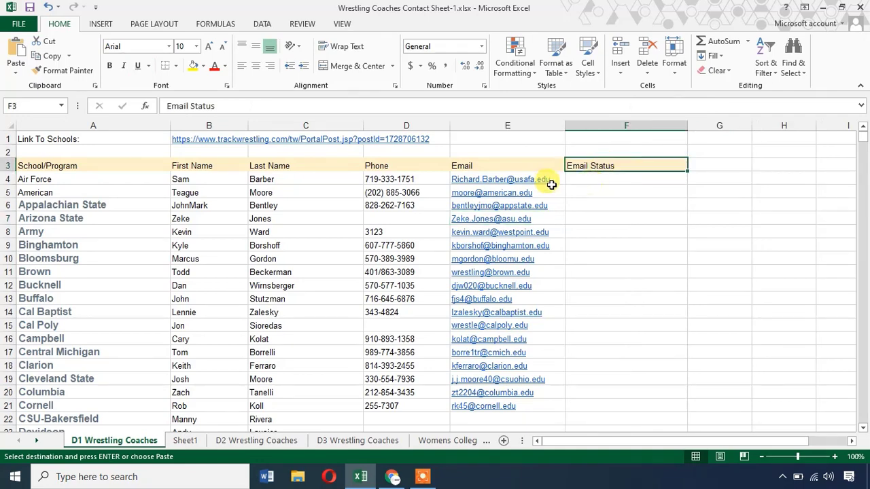
{"action": "left_click", "coordinate": [405, 479]}
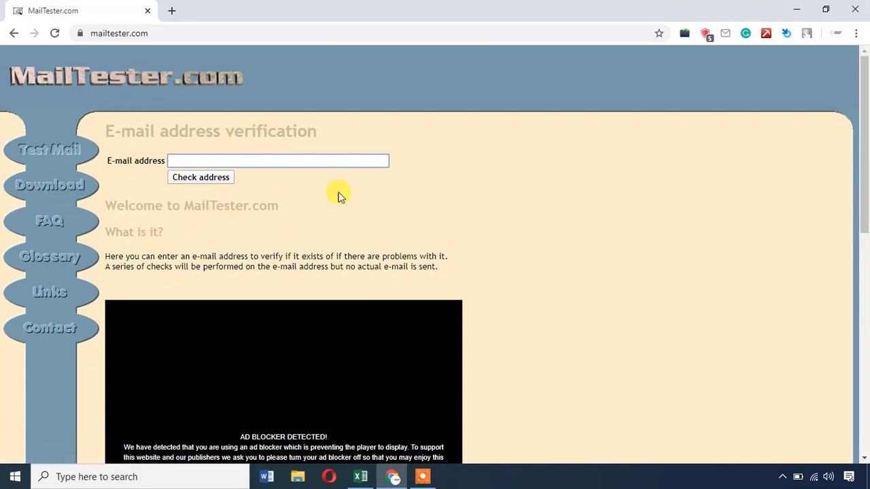
Run a MailTester check on the Air Force coach's e-mail copied from E4.
{"action": "left_click", "coordinate": [362, 476]}
{"action": "left_click", "coordinate": [557, 181]}
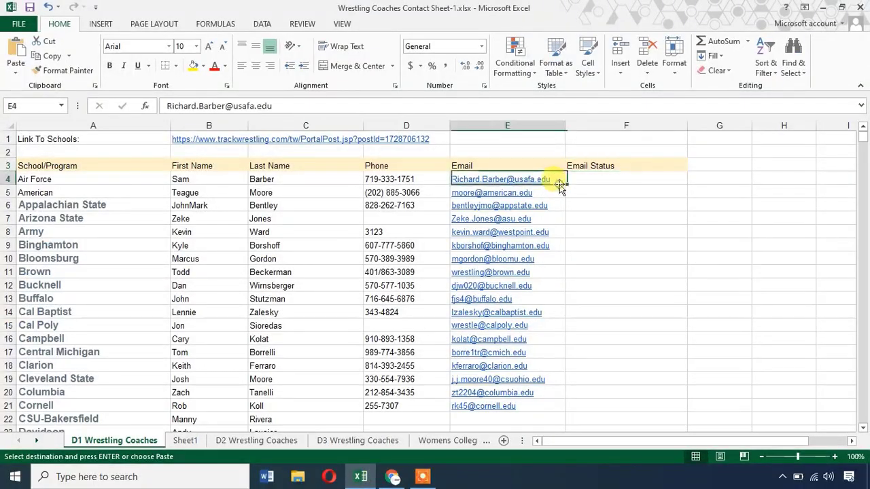
{"action": "left_click", "coordinate": [392, 476]}
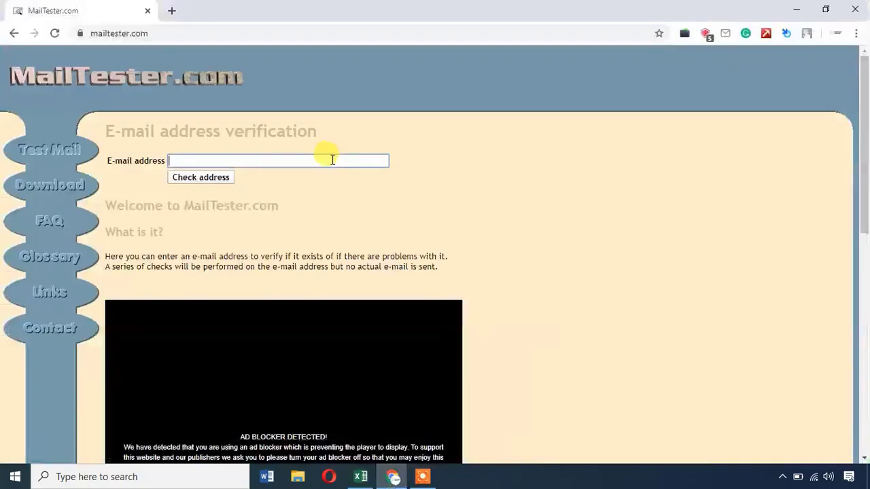
{"action": "left_click", "coordinate": [332, 159]}
{"action": "key", "text": "ctrl+v"}
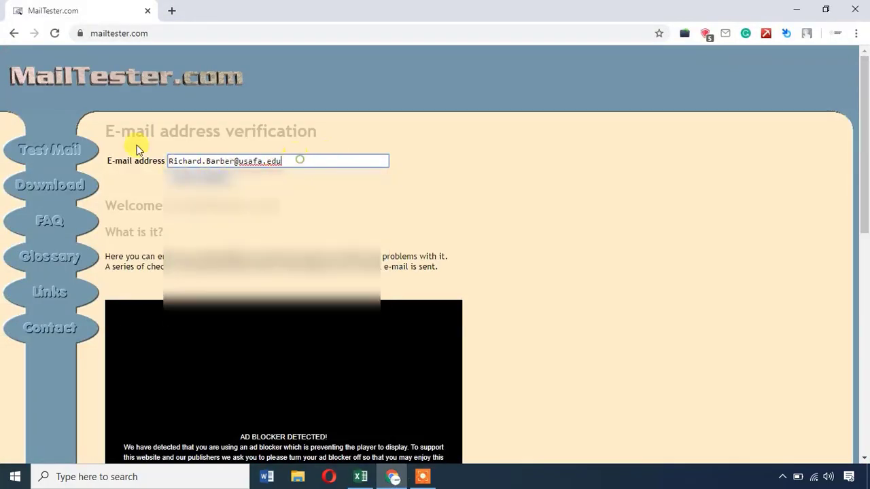
{"action": "triple_click", "coordinate": [227, 161]}
{"action": "key", "text": "ctrl+v"}
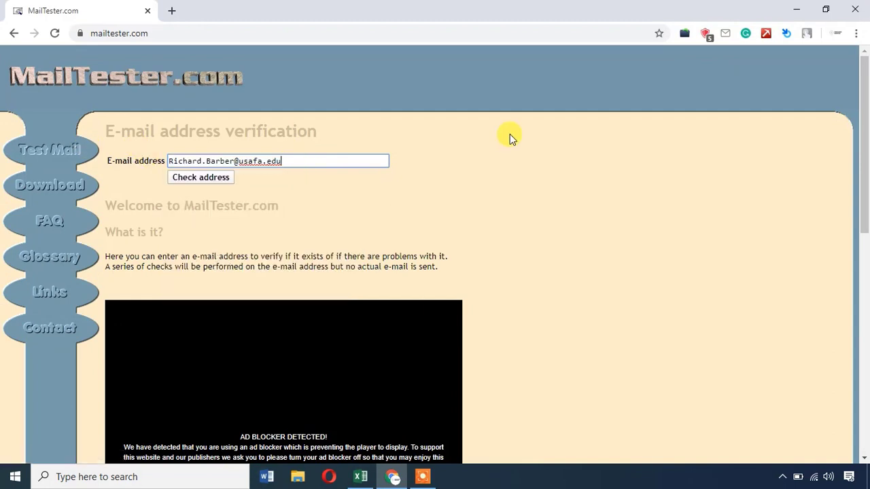
{"action": "left_click", "coordinate": [204, 179]}
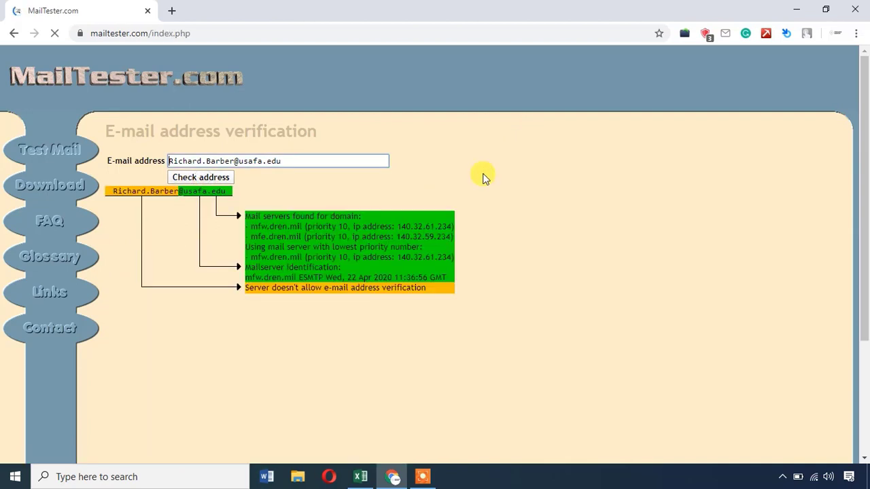
Inspect the mail server findings and the address's .edu domain in the results.
{"action": "left_click_drag", "start_coordinate": [271, 216], "coordinate": [340, 216]}
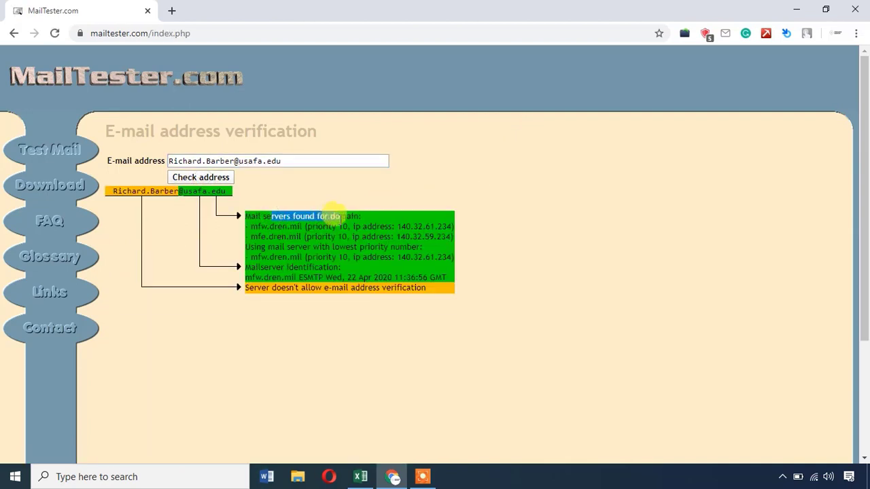
{"action": "left_click", "coordinate": [273, 242]}
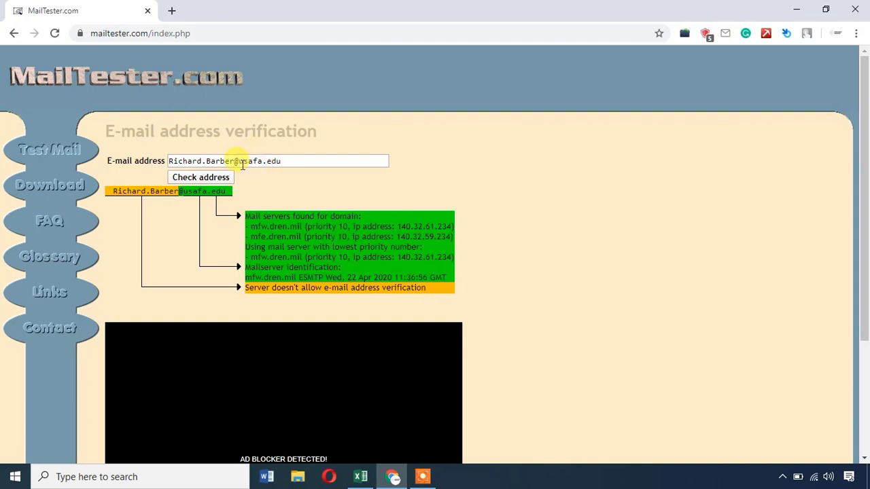
{"action": "left_click_drag", "start_coordinate": [240, 162], "coordinate": [287, 160]}
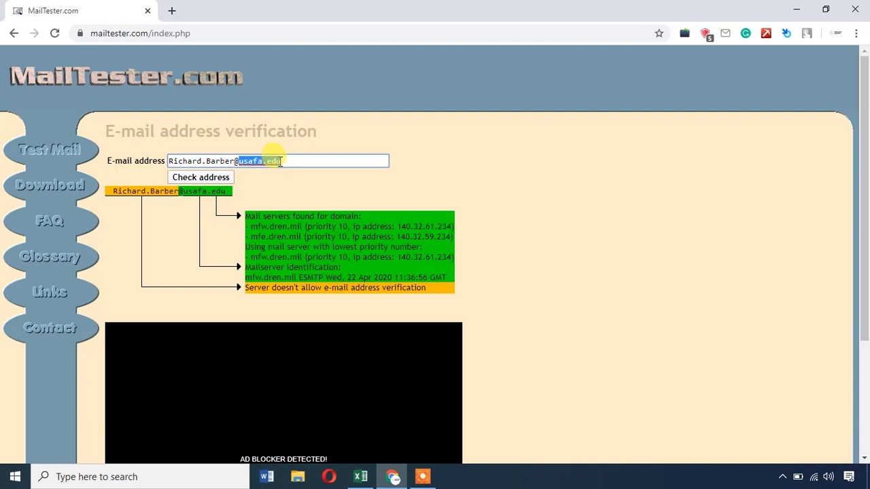
{"action": "left_click", "coordinate": [281, 162]}
{"action": "left_click_drag", "start_coordinate": [281, 162], "coordinate": [266, 162]}
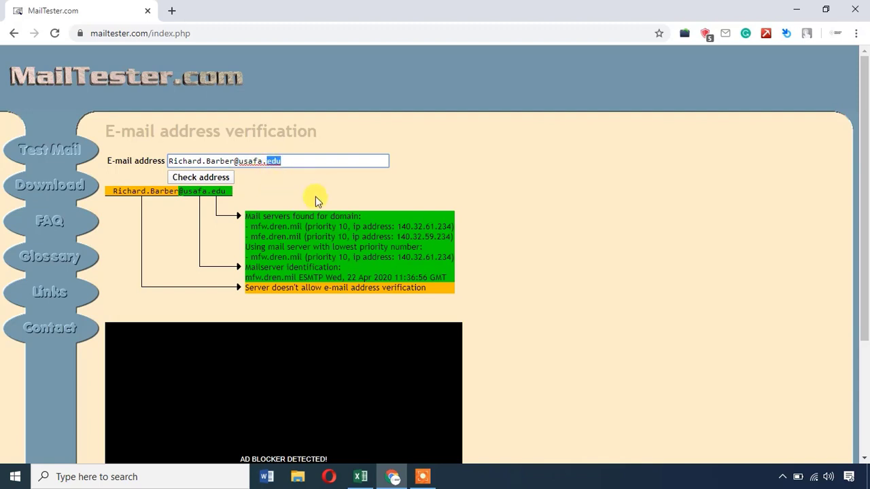
{"action": "left_click", "coordinate": [295, 166]}
{"action": "left_click_drag", "start_coordinate": [282, 162], "coordinate": [265, 162]}
{"action": "left_click", "coordinate": [294, 236]}
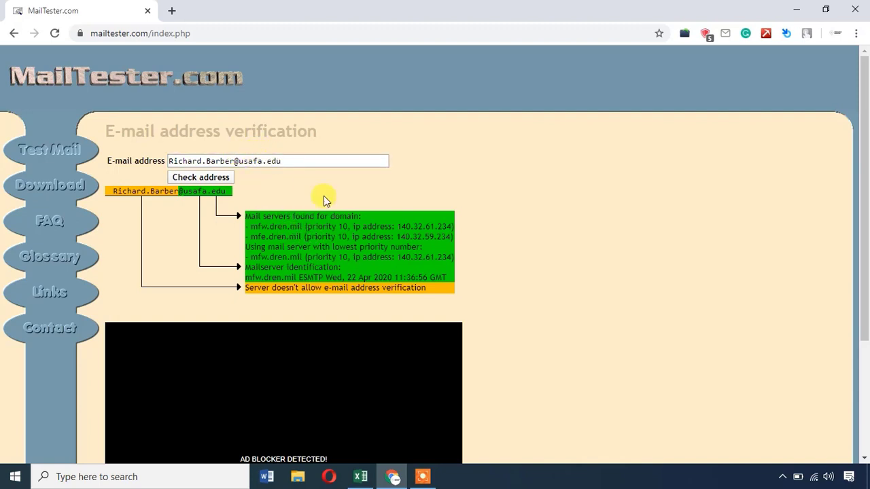
Paste the verdict 'Server doesn't allow e-mail address verification' into F4.
{"action": "triple_click", "coordinate": [311, 288]}
{"action": "key", "text": "ctrl+c"}
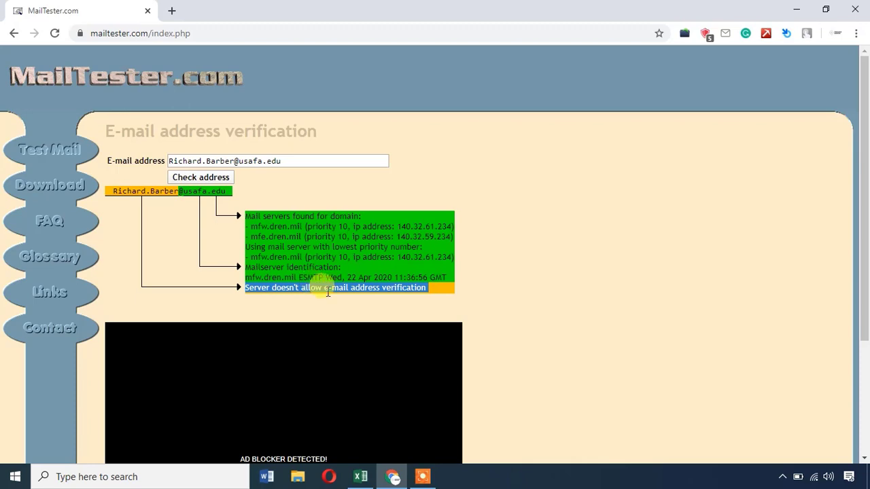
{"action": "left_click", "coordinate": [360, 476]}
{"action": "double_click", "coordinate": [591, 178]}
{"action": "key", "text": "ctrl+v"}
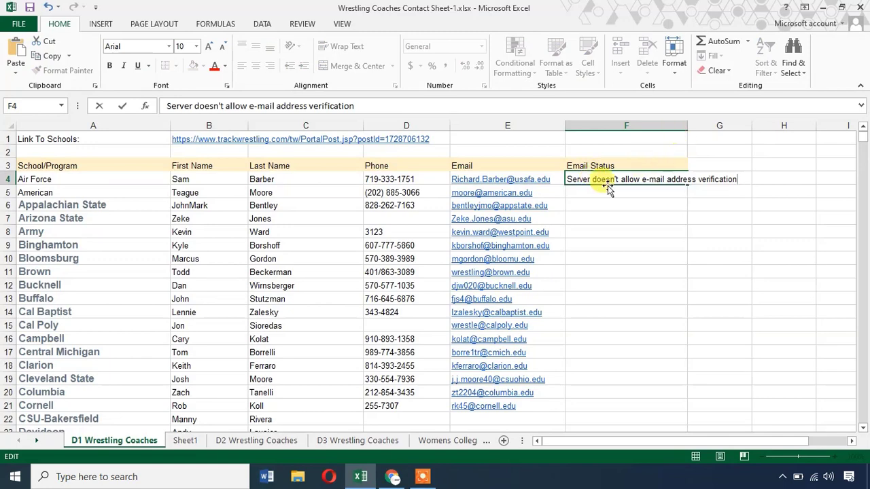
Run a MailTester check on the American coach's e-mail copied from E5.
{"action": "left_click", "coordinate": [551, 191]}
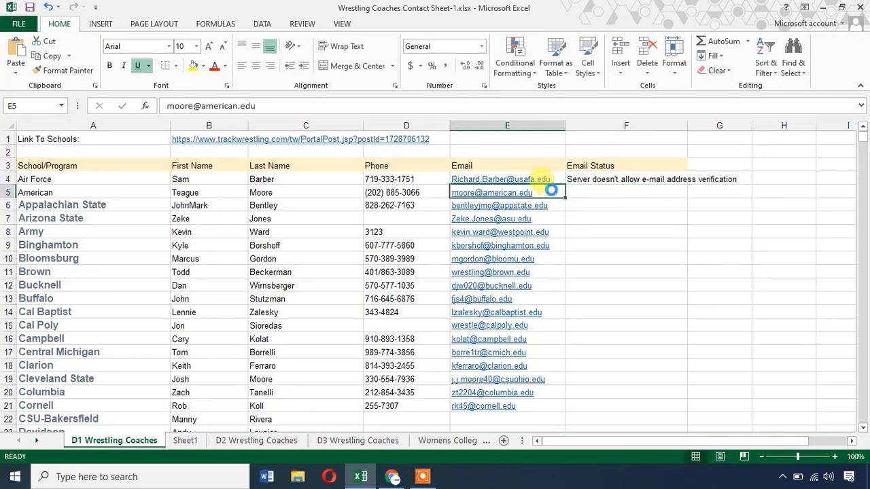
{"action": "key", "text": "ctrl+c"}
{"action": "left_click", "coordinate": [392, 476]}
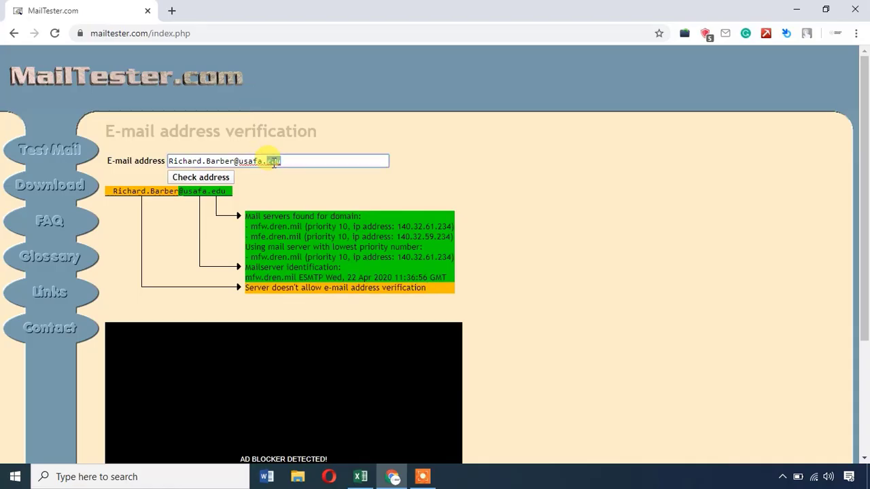
{"action": "triple_click", "coordinate": [272, 161]}
{"action": "key", "text": "ctrl+v"}
{"action": "left_click", "coordinate": [225, 177]}
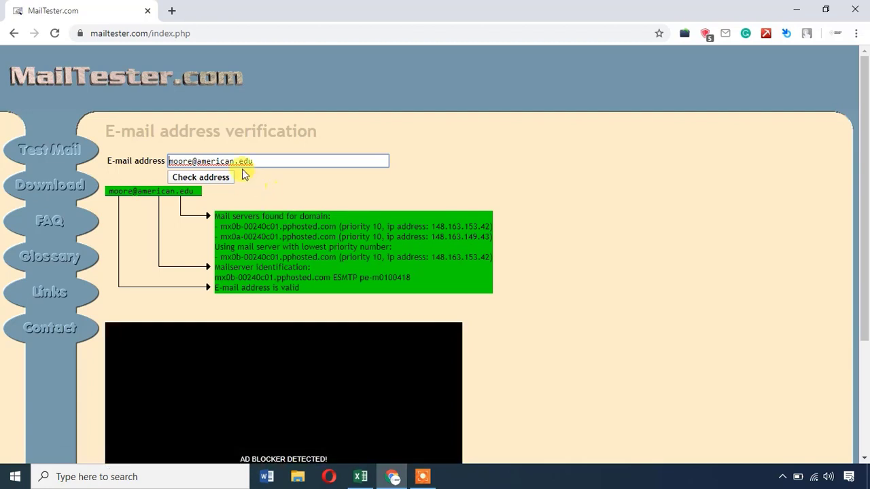
Record 'E-mail address is valid' in F5 and copy the Appalachian State e-mail from E6.
{"action": "triple_click", "coordinate": [259, 288]}
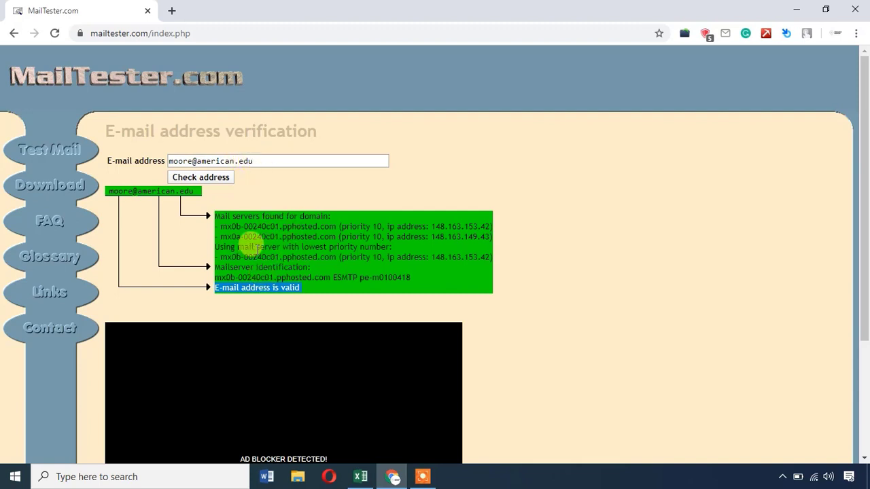
{"action": "left_click", "coordinate": [302, 293]}
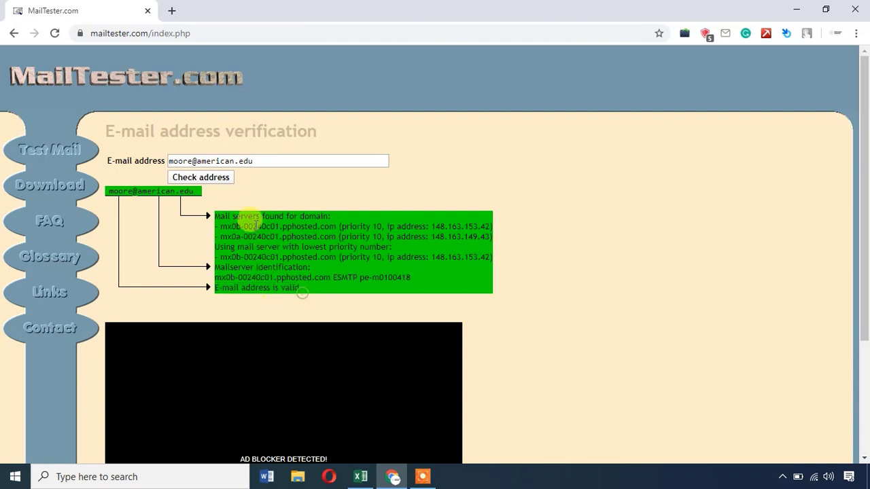
{"action": "triple_click", "coordinate": [279, 285]}
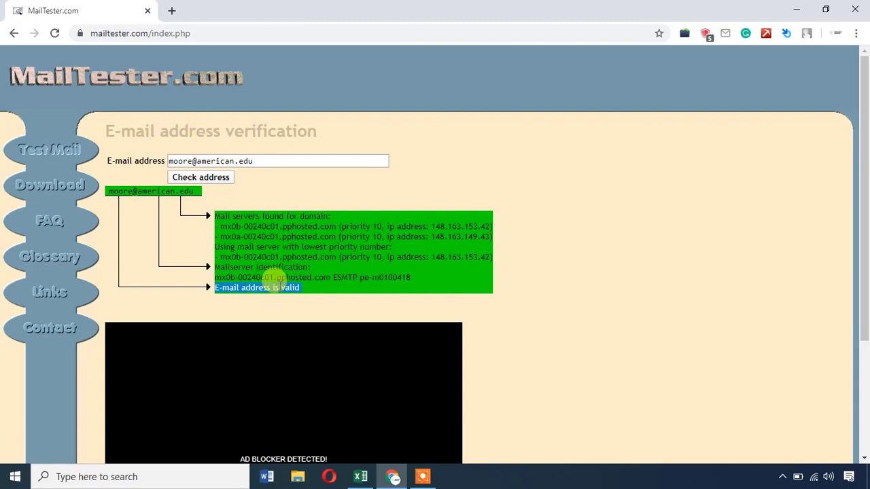
{"action": "left_click", "coordinate": [366, 476]}
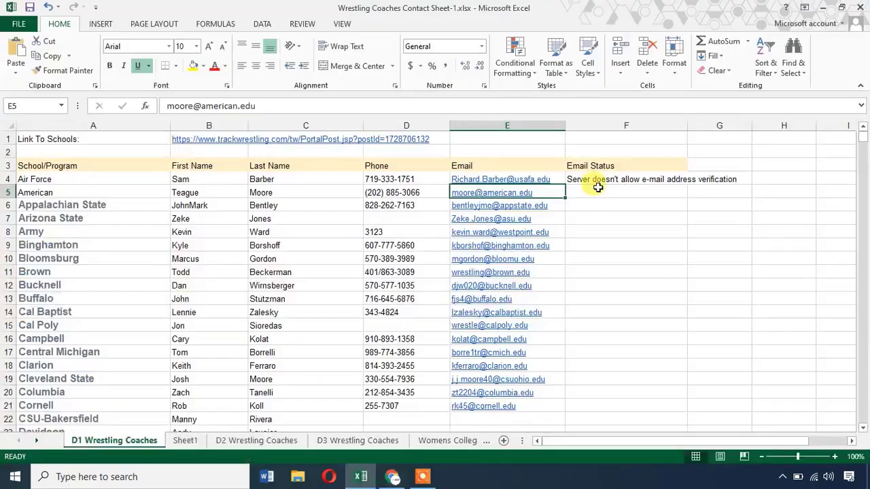
{"action": "left_click", "coordinate": [583, 192]}
{"action": "key", "text": "ctrl+v"}
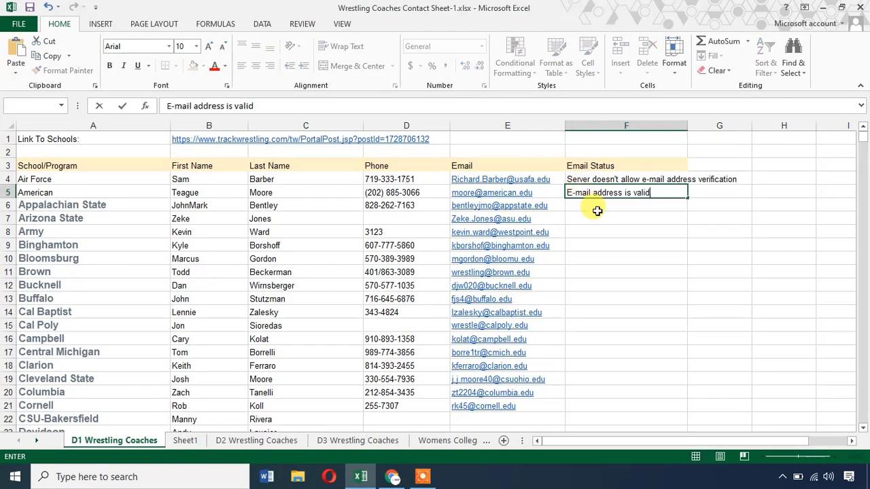
{"action": "left_click", "coordinate": [554, 205]}
{"action": "key", "text": "ctrl+c"}
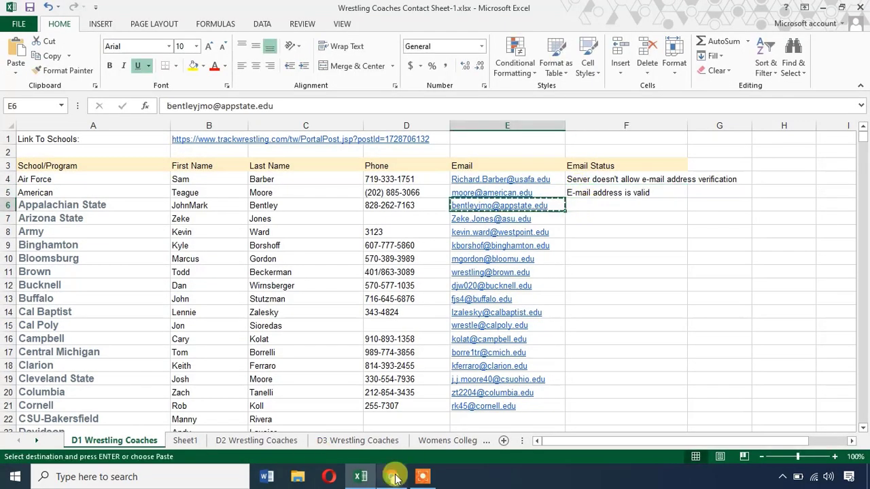
Run a MailTester check on the Appalachian State coach's e-mail.
{"action": "left_click", "coordinate": [394, 478]}
{"action": "triple_click", "coordinate": [284, 160]}
{"action": "key", "text": "ctrl+v"}
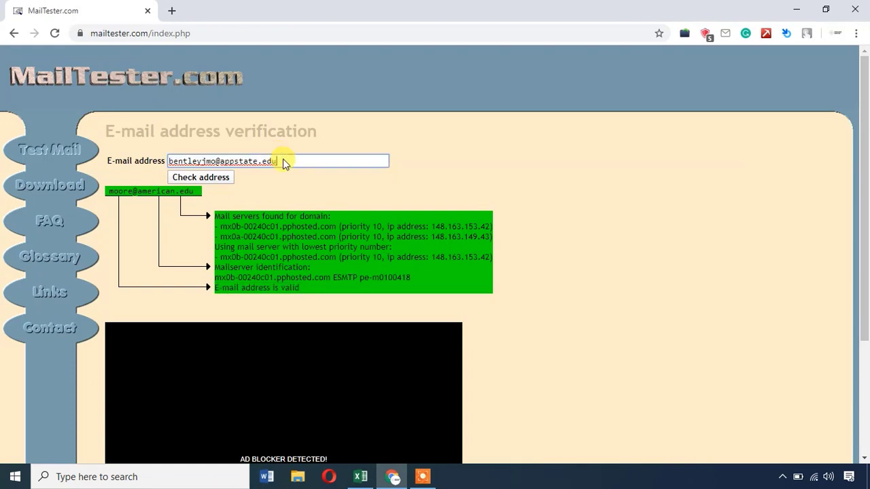
{"action": "key", "text": "Return"}
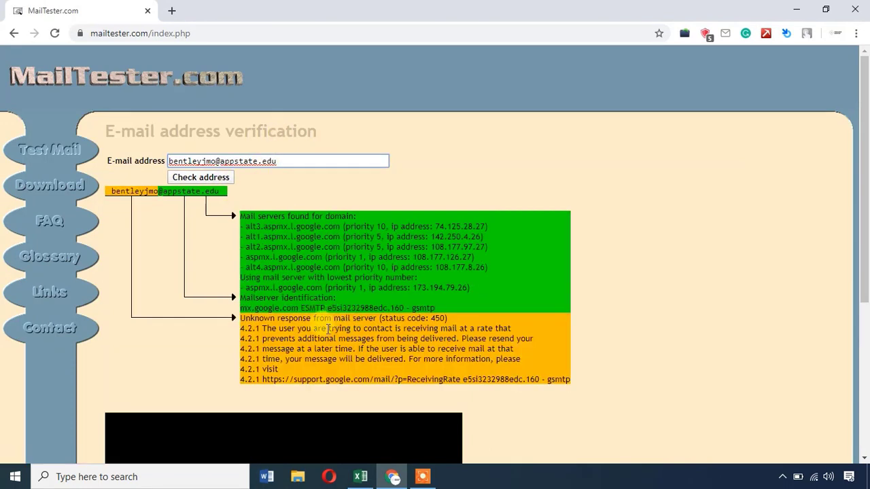
{"action": "left_click", "coordinate": [323, 317]}
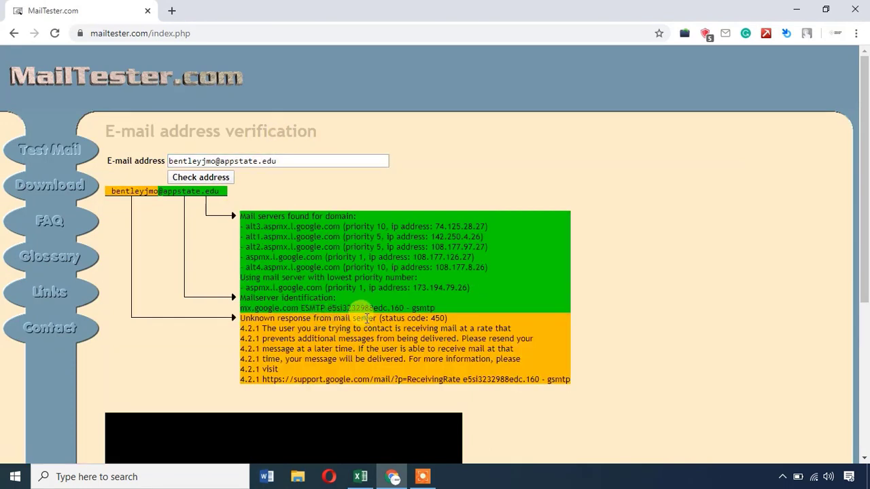
Paste 'Unknown response from mail server (status code: 450)' into F6.
{"action": "key", "text": "alt+Tab"}
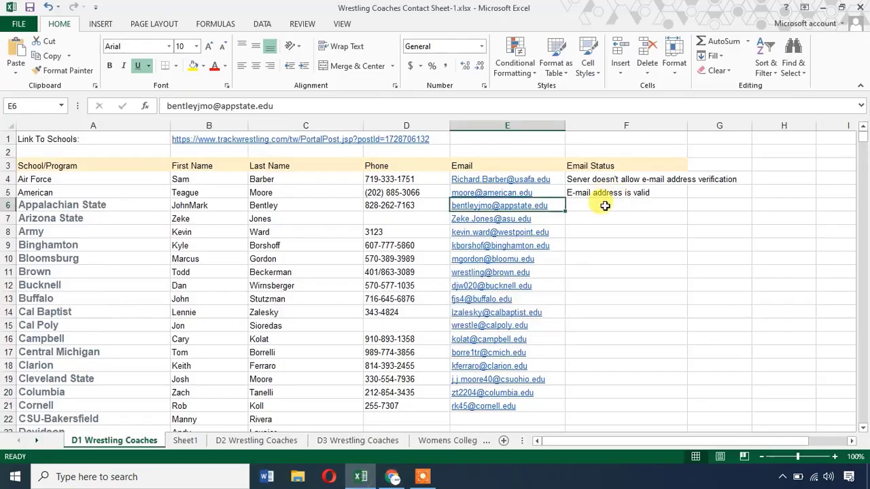
{"action": "double_click", "coordinate": [605, 206]}
{"action": "key", "text": "ctrl+v"}
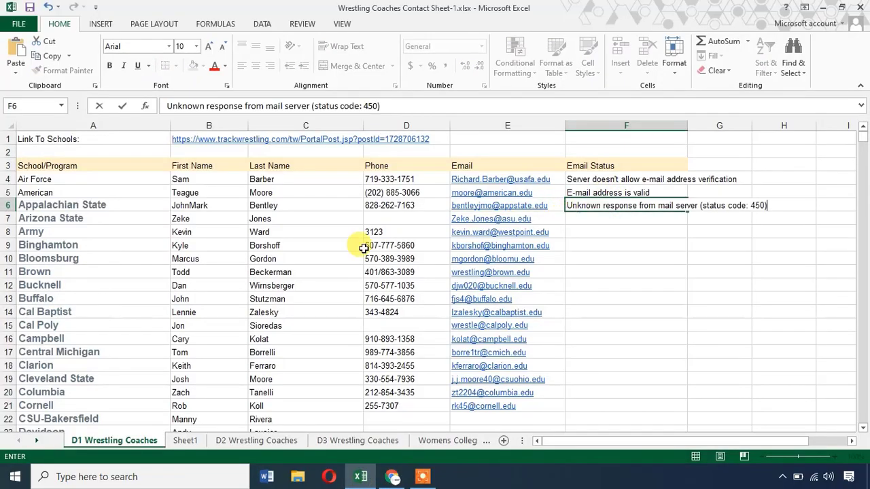
{"action": "scroll", "coordinate": [181, 238], "scroll_direction": "down", "scroll_amount": 4}
Commit the F6 status and copy the Arizona State coach's e-mail from E7.
{"action": "left_click", "coordinate": [168, 229]}
{"action": "scroll", "coordinate": [170, 231], "scroll_direction": "down", "scroll_amount": 11}
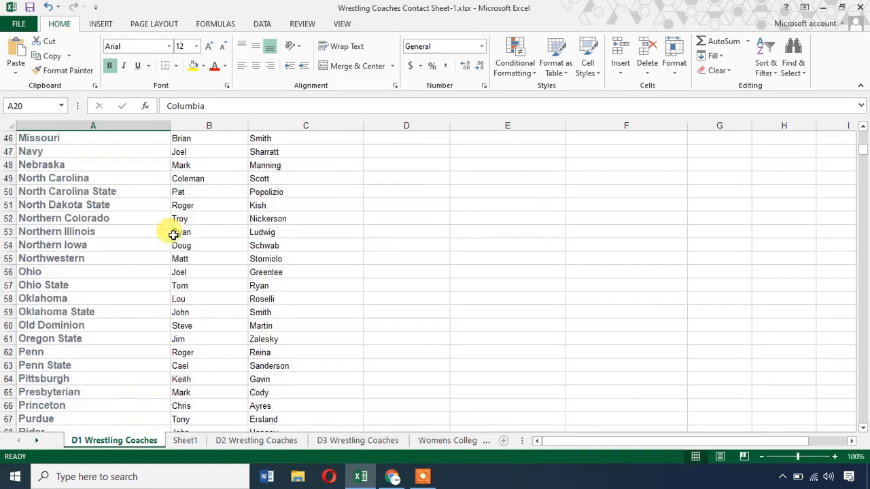
{"action": "scroll", "coordinate": [172, 232], "scroll_direction": "down", "scroll_amount": 8}
{"action": "scroll", "coordinate": [390, 183], "scroll_direction": "up", "scroll_amount": 11}
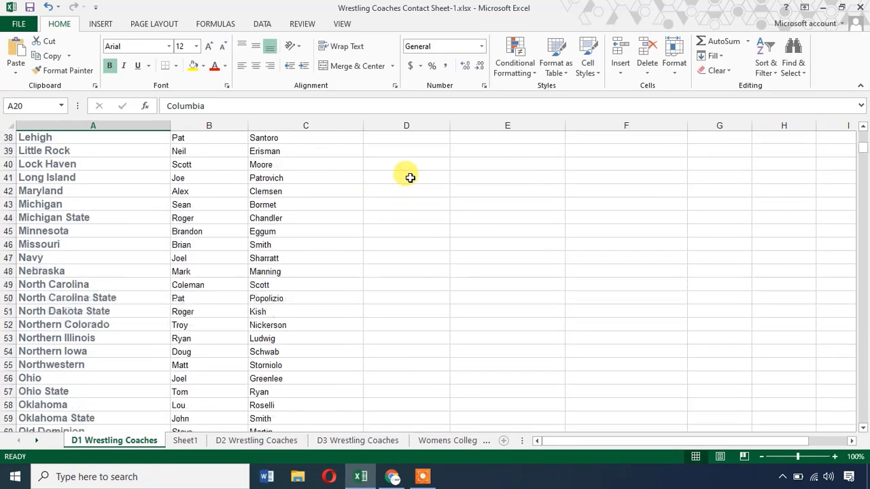
{"action": "scroll", "coordinate": [411, 177], "scroll_direction": "up", "scroll_amount": 12}
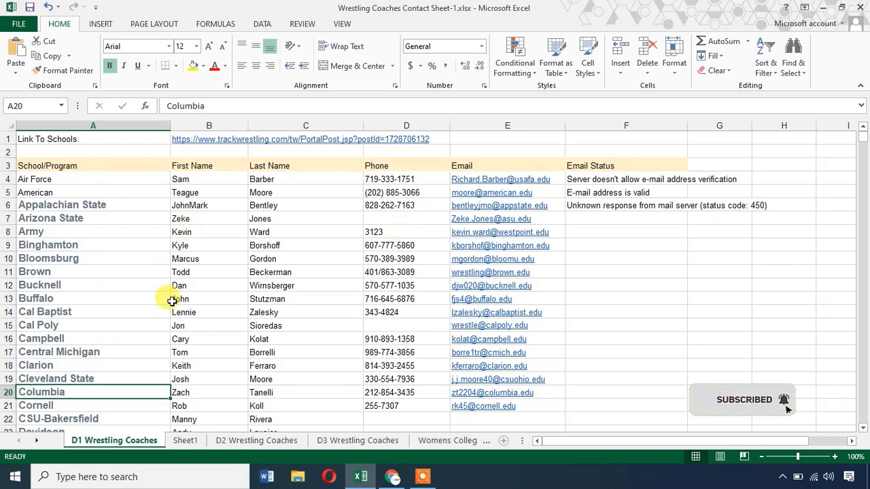
{"action": "left_click", "coordinate": [391, 218]}
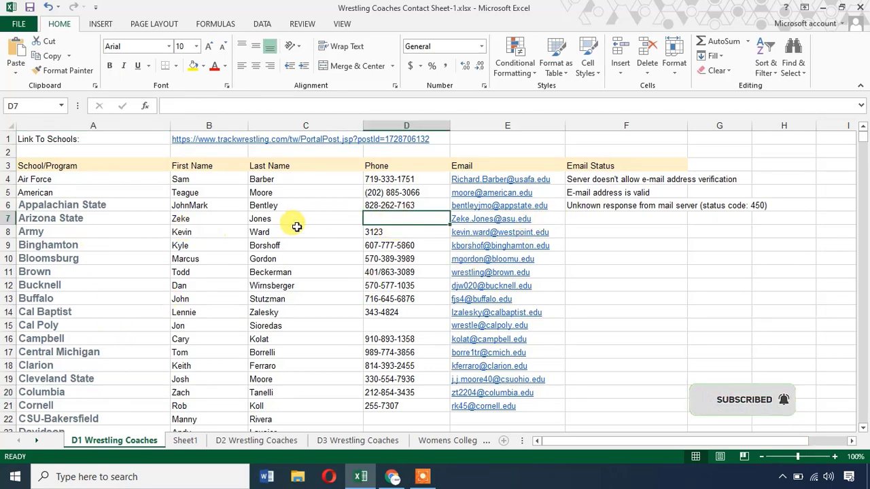
{"action": "left_click", "coordinate": [548, 218]}
{"action": "key", "text": "ctrl+c"}
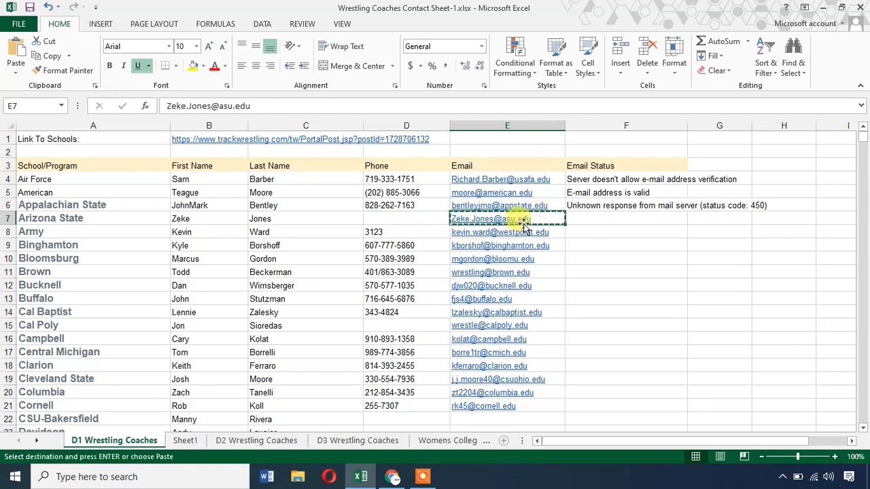
Check the Arizona State coach's e-mail on MailTester and select the verification verdict.
{"action": "left_click", "coordinate": [400, 479]}
{"action": "triple_click", "coordinate": [278, 161]}
{"action": "key", "text": "ctrl+v"}
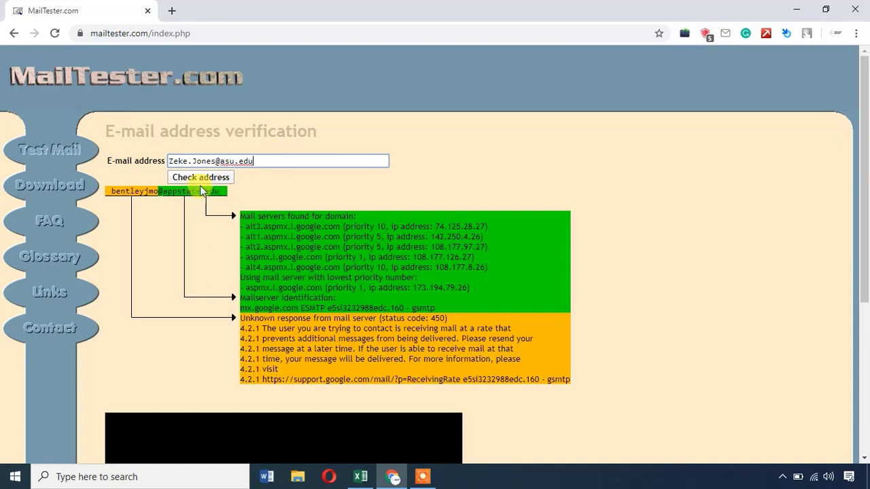
{"action": "left_click", "coordinate": [197, 177]}
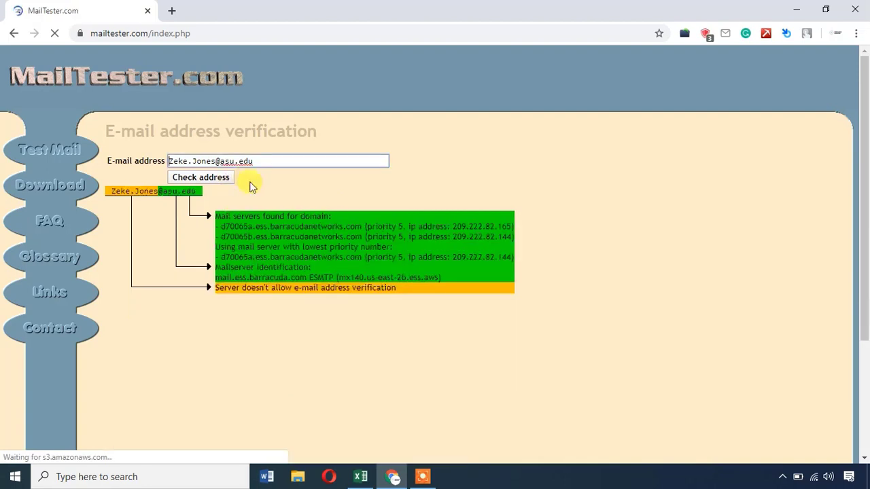
{"action": "triple_click", "coordinate": [332, 287]}
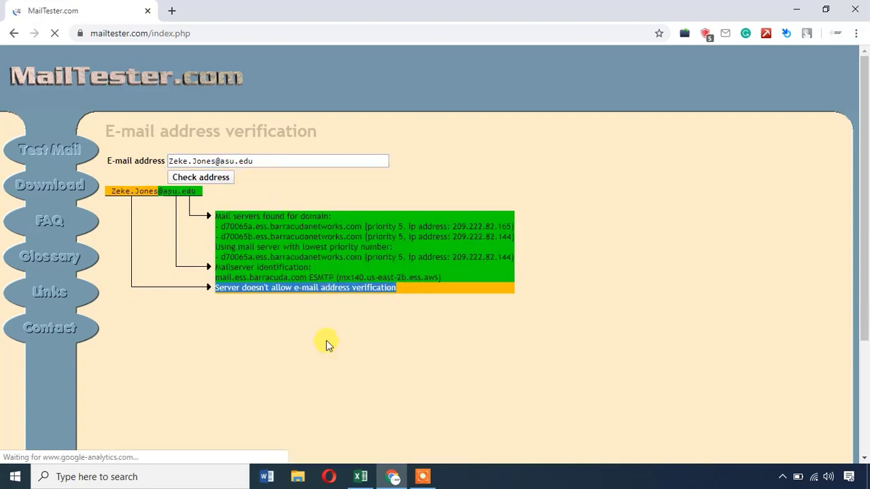
Paste 'Server doesn't allow e-mail address verification' into Email Status cell F7.
{"action": "left_click", "coordinate": [361, 477]}
{"action": "left_click", "coordinate": [577, 220]}
{"action": "key", "text": "ctrl+v"}
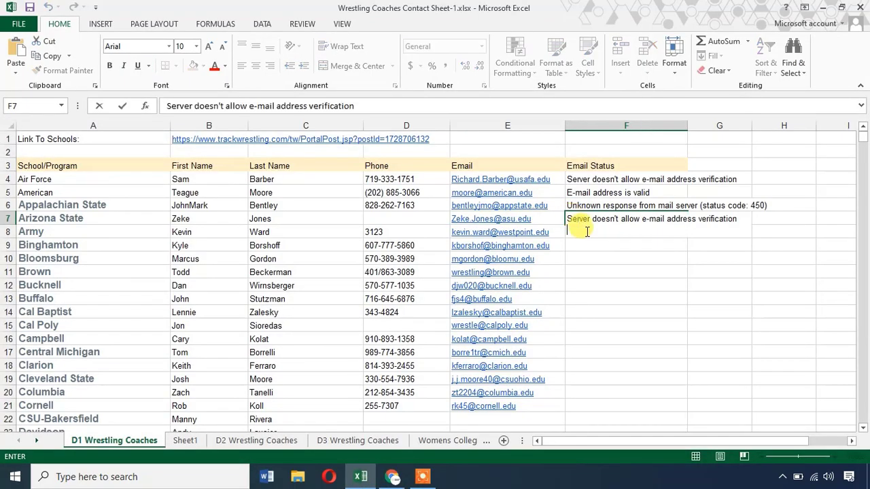
{"action": "key", "text": "Return"}
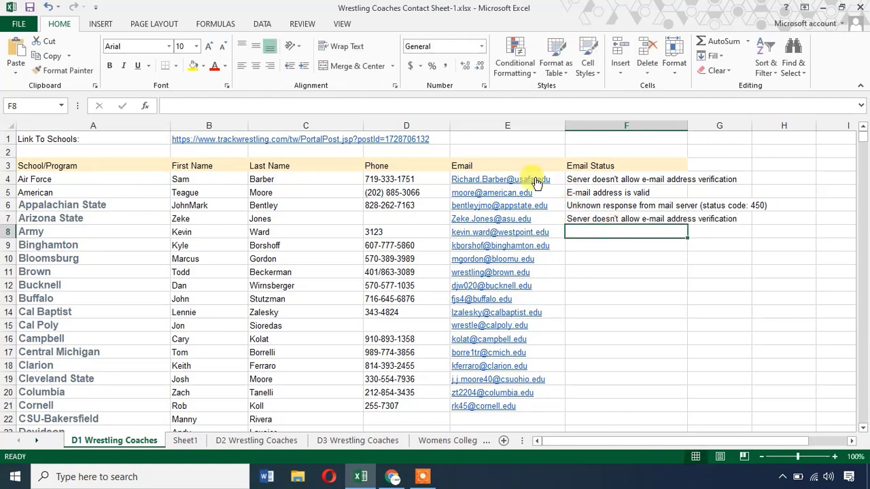
Drag column F wider to fit the full verdicts, then reselect A1 and the Air Force row.
{"action": "left_click_drag", "start_coordinate": [685, 123], "coordinate": [782, 124]}
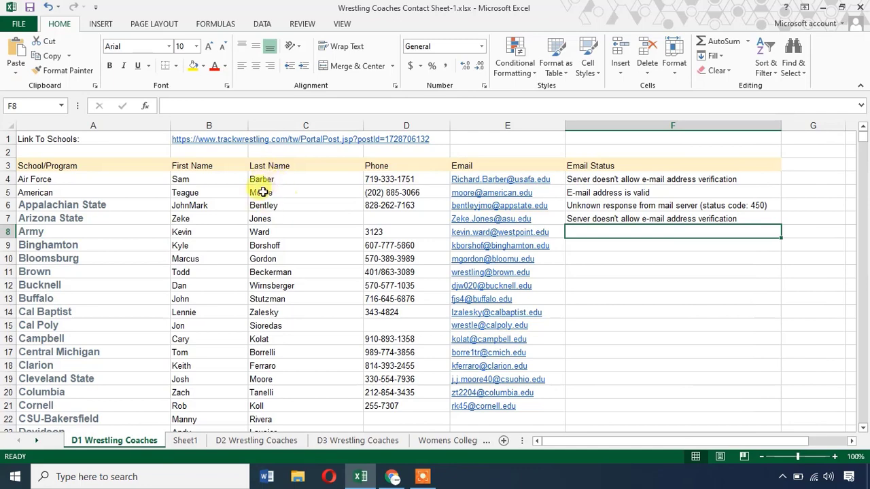
{"action": "left_click", "coordinate": [163, 140]}
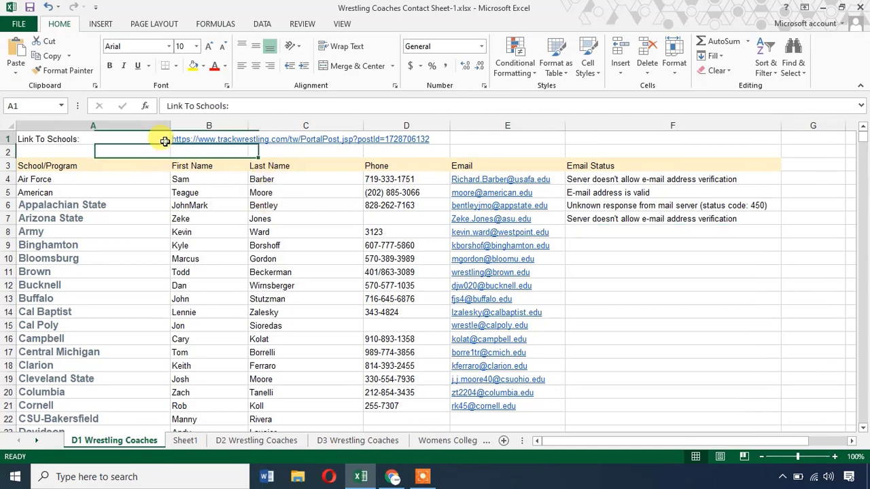
{"action": "left_click", "coordinate": [154, 177]}
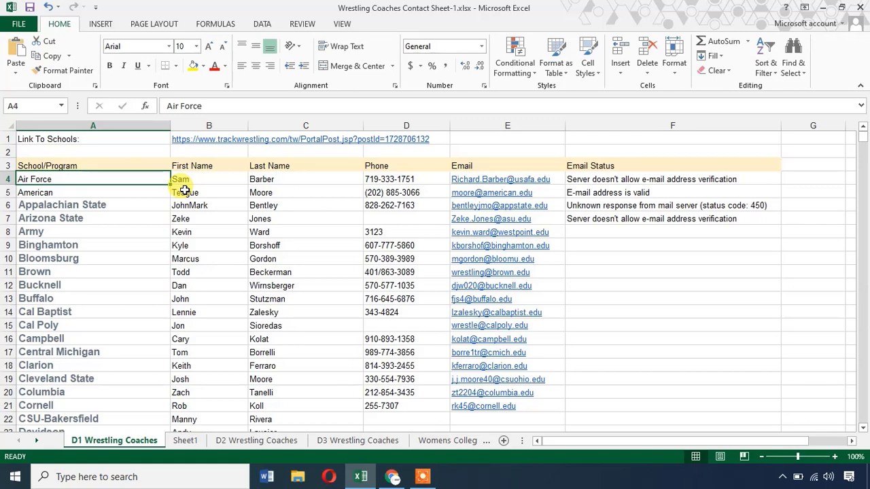
{"action": "left_click", "coordinate": [393, 476]}
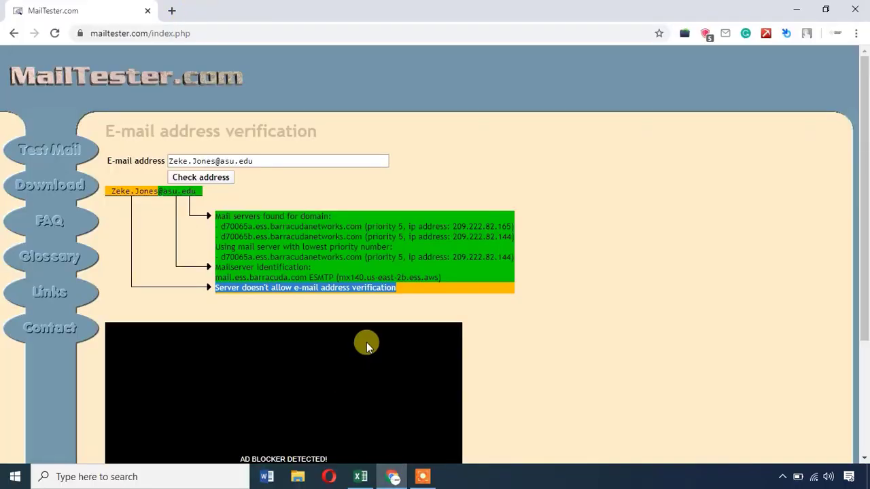
{"action": "left_click", "coordinate": [395, 272]}
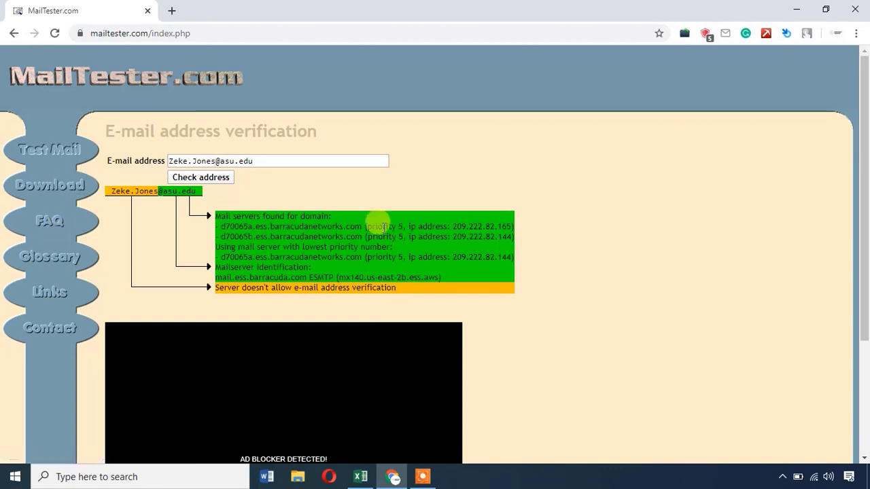
{"action": "scroll", "coordinate": [466, 234], "scroll_direction": "down", "scroll_amount": 4}
{"action": "scroll", "coordinate": [469, 226], "scroll_direction": "up", "scroll_amount": 4}
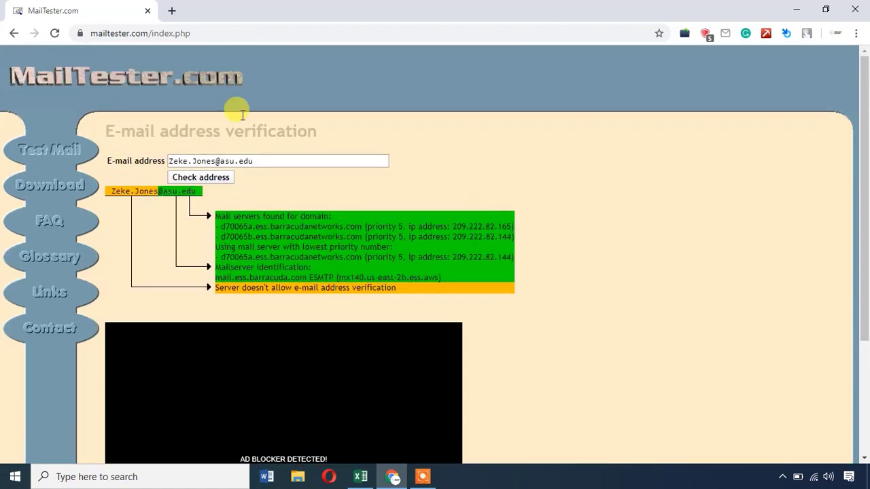
{"action": "left_click", "coordinate": [797, 7]}
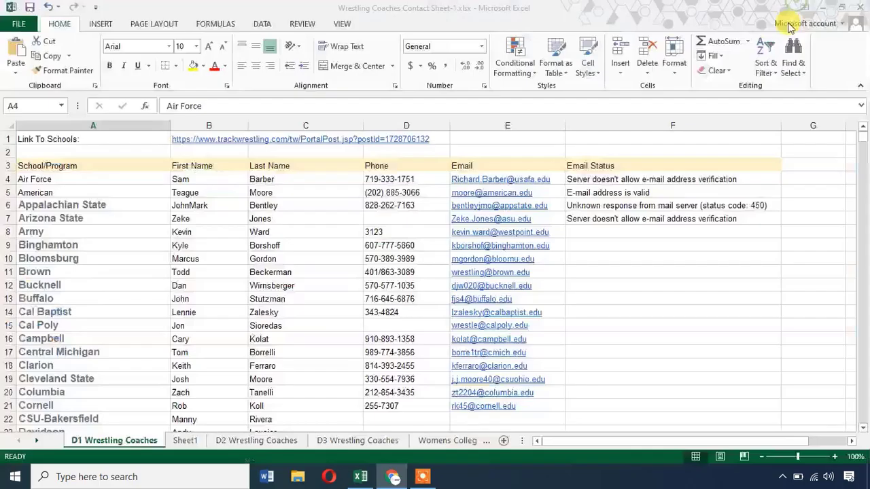
{"action": "left_click", "coordinate": [577, 230]}
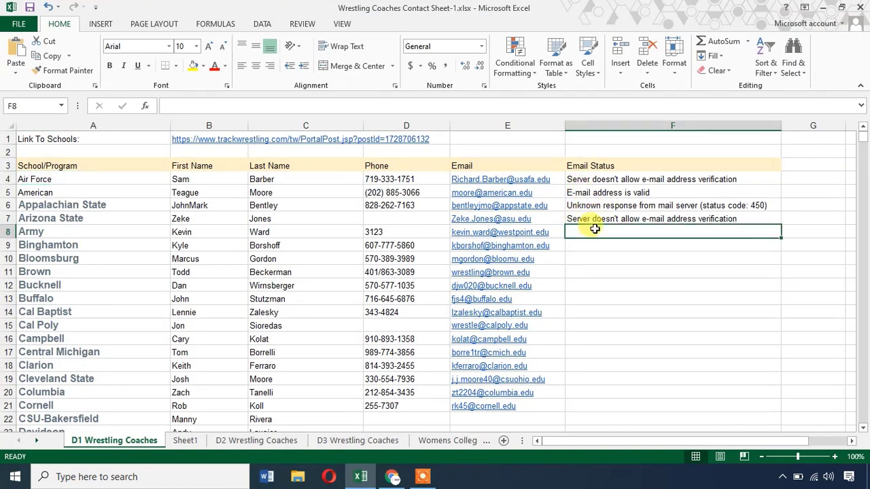
{"action": "left_click", "coordinate": [607, 192]}
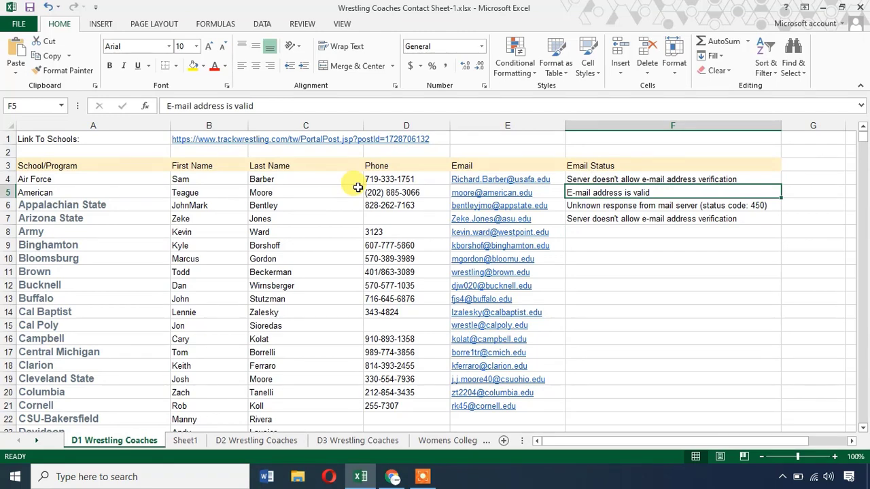
{"action": "left_click", "coordinate": [370, 203]}
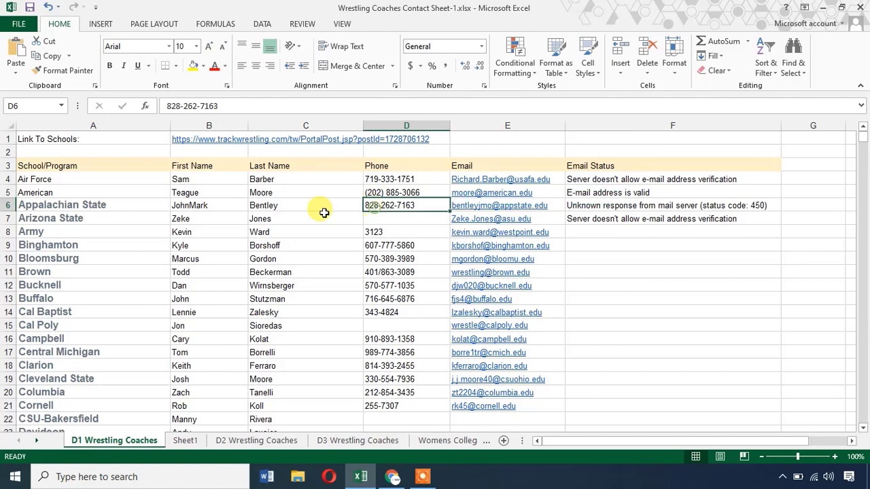
{"action": "left_click", "coordinate": [165, 178]}
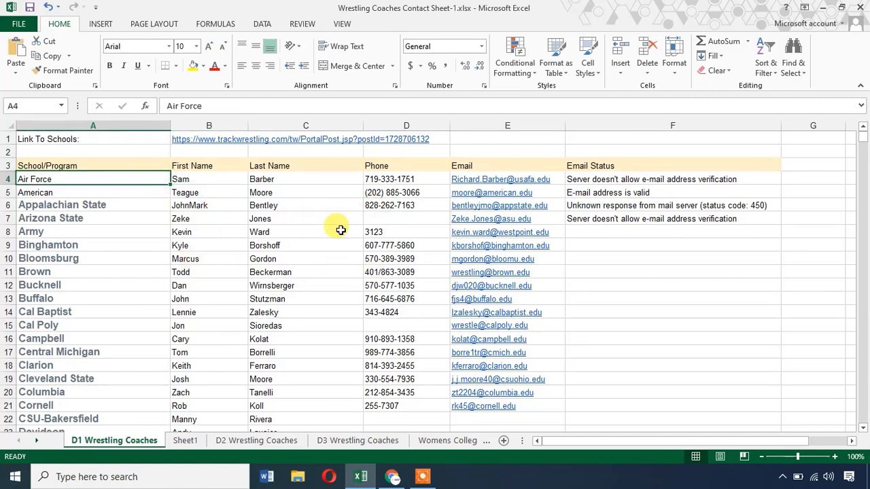